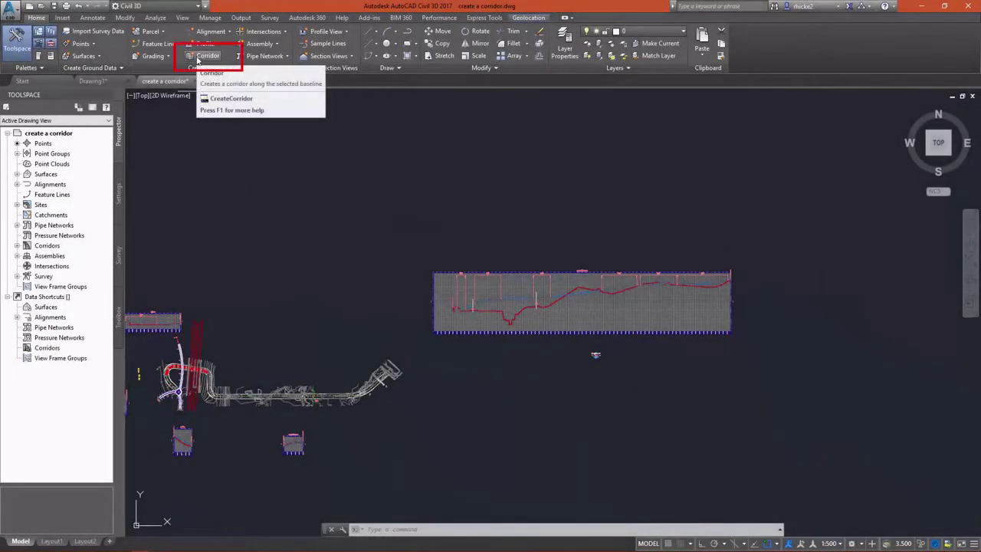
# - Start a new corridor and name it Maurits Corridor
pyautogui.click(197, 58)
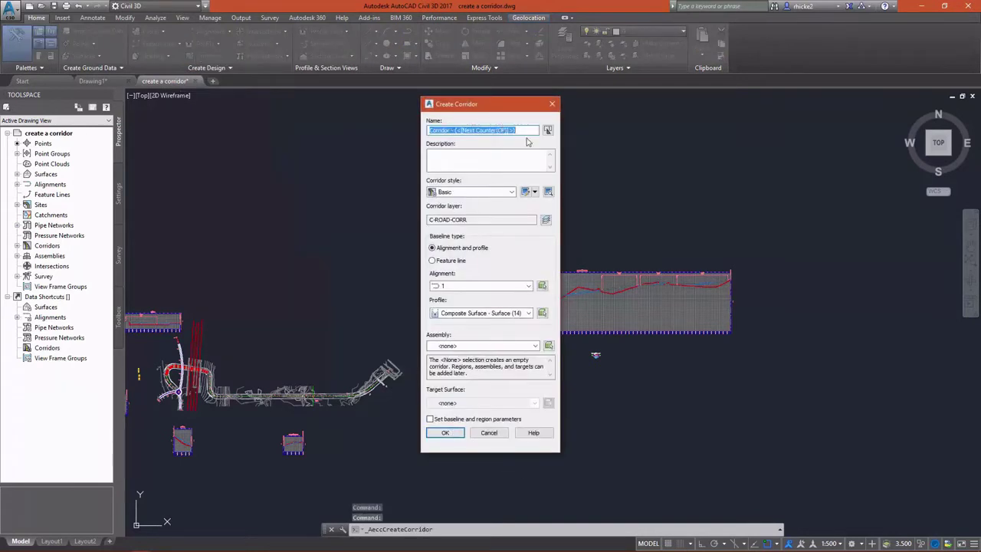
pyautogui.write('M')
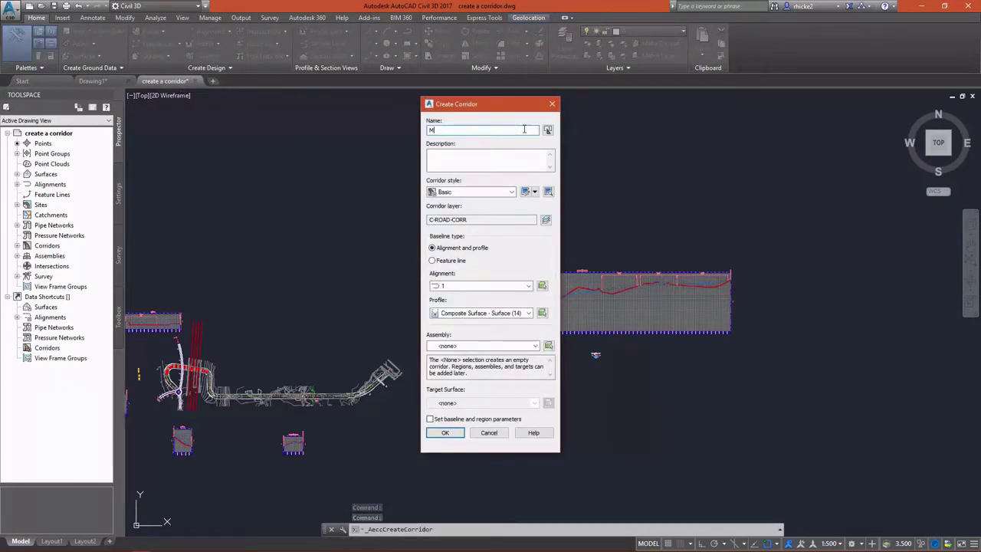
pyautogui.write('aurits Corridor')
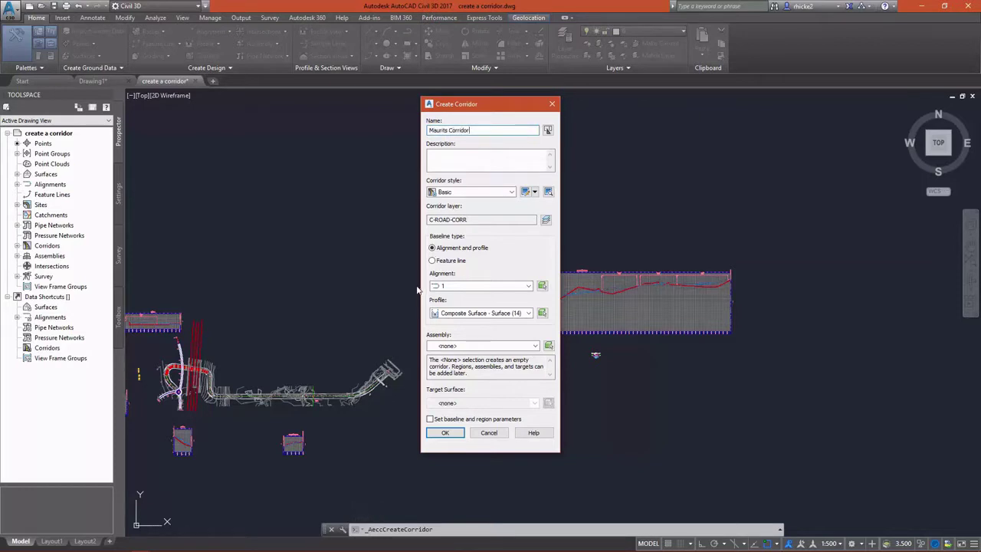
# - Pick the Proposed Local Road alignment in the drawing as baseline and use the Centerline Finished Grade profile
pyautogui.click(541, 285)
pyautogui.scroll(8, 272, 408)
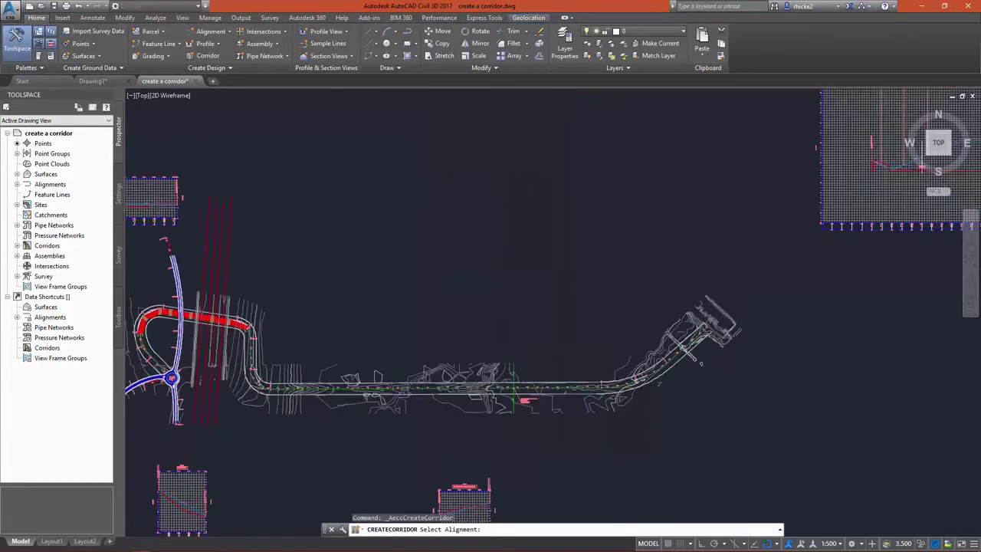
pyautogui.scroll(4, 391, 320)
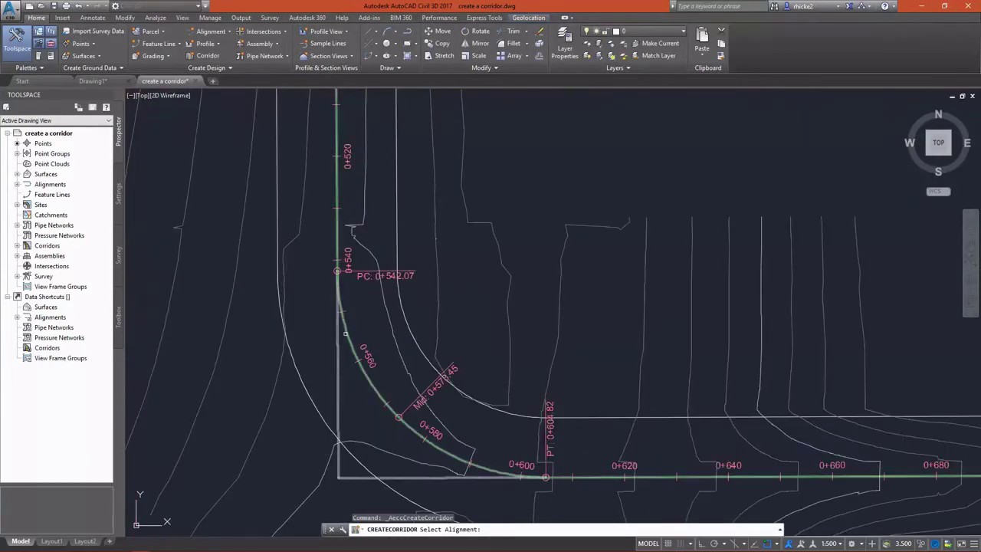
pyautogui.click(348, 341)
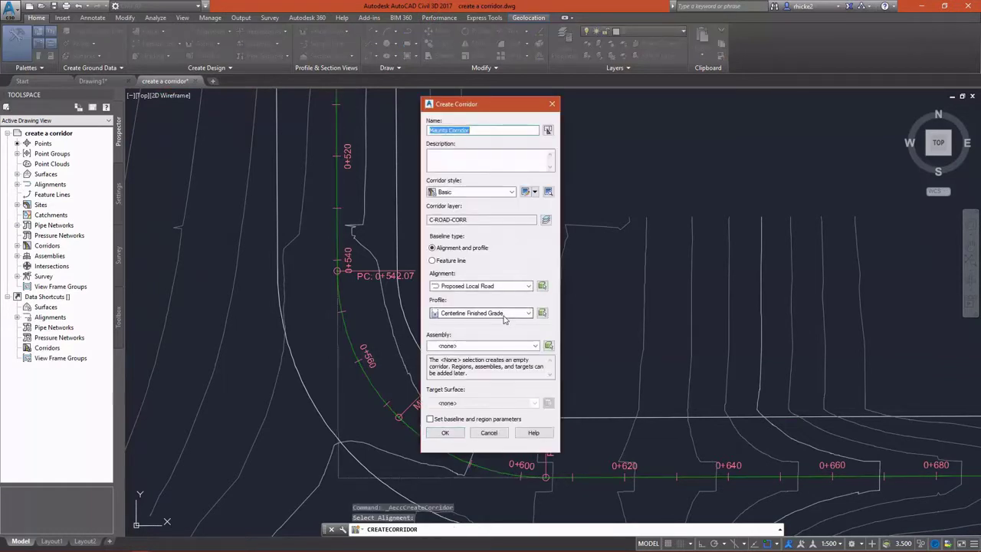
pyautogui.click(504, 314)
pyautogui.click(502, 325)
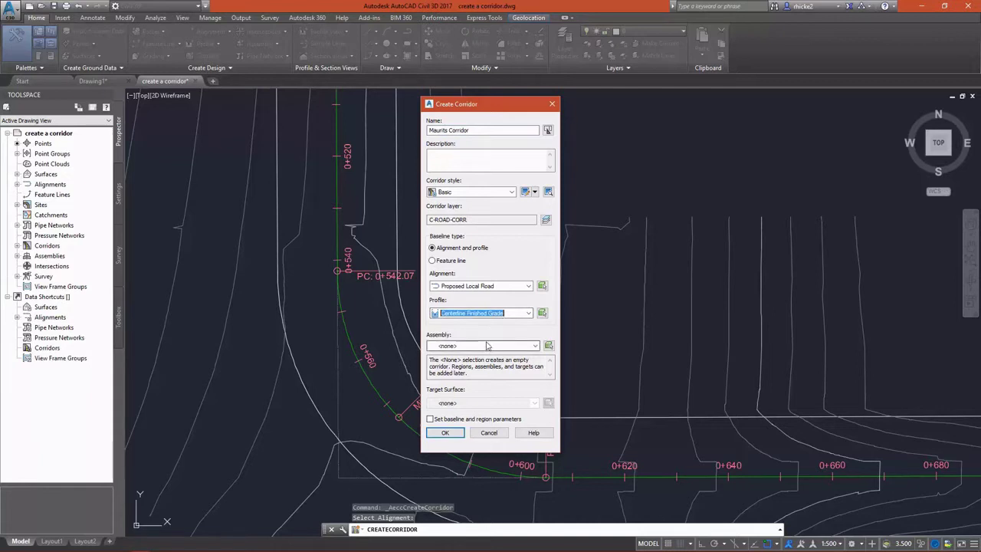
# - Assign the Bridge Section assembly and the Composite Surface target surface, and accept the corridor settings
pyautogui.click(486, 346)
pyautogui.click(476, 355)
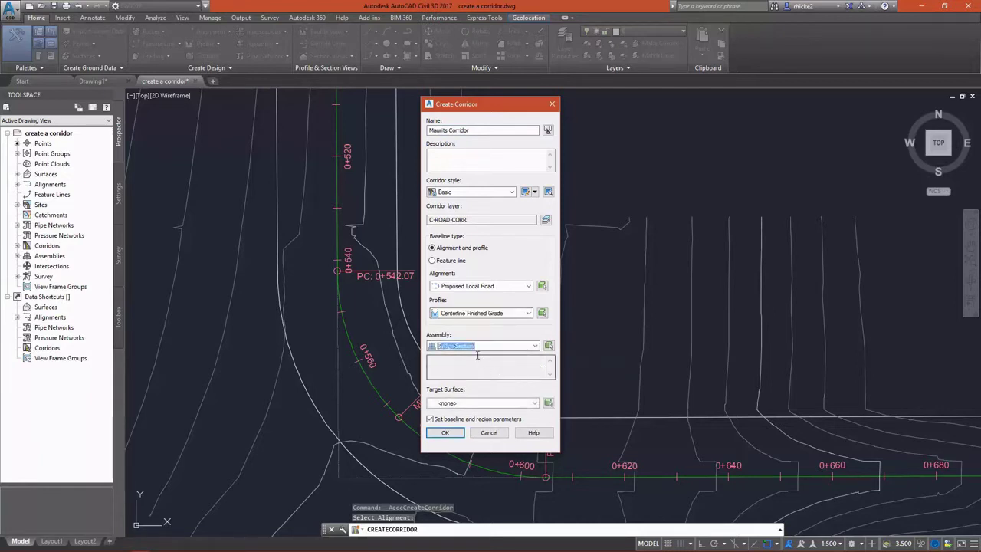
pyautogui.click(528, 346)
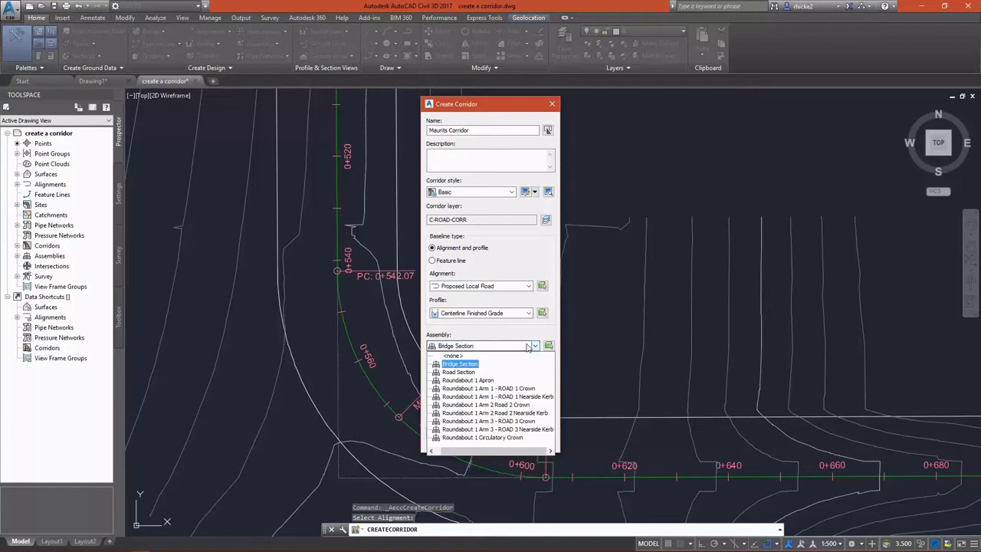
pyautogui.click(460, 364)
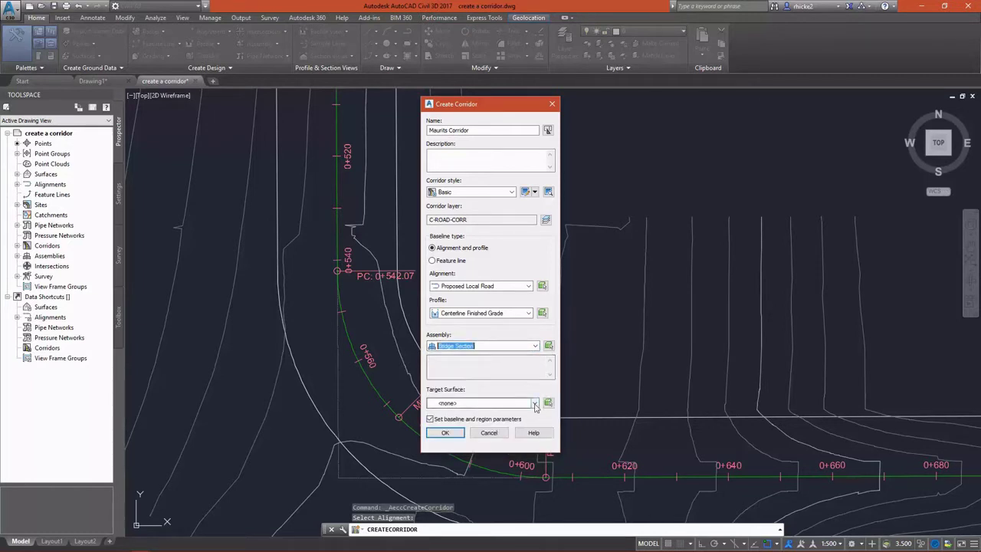
pyautogui.click(536, 406)
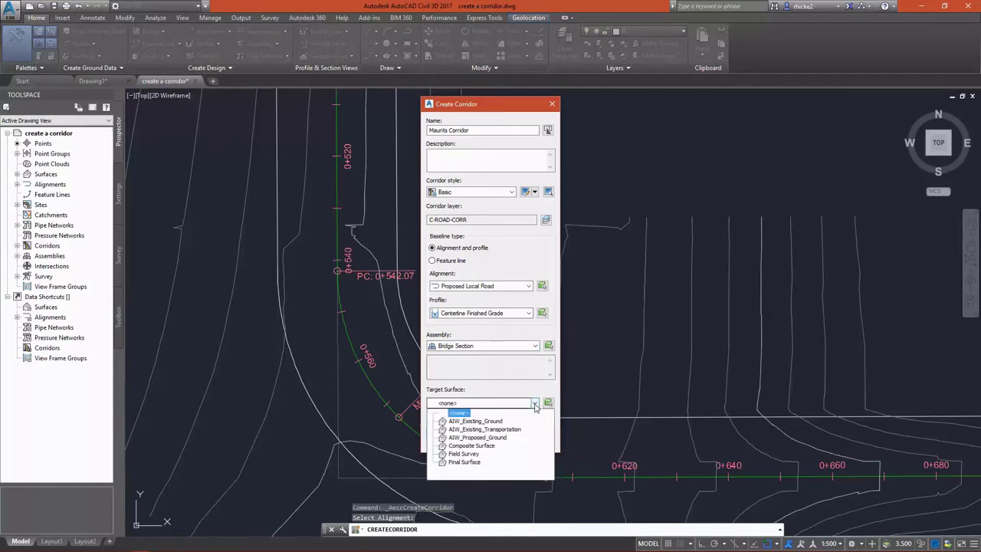
pyautogui.click(491, 446)
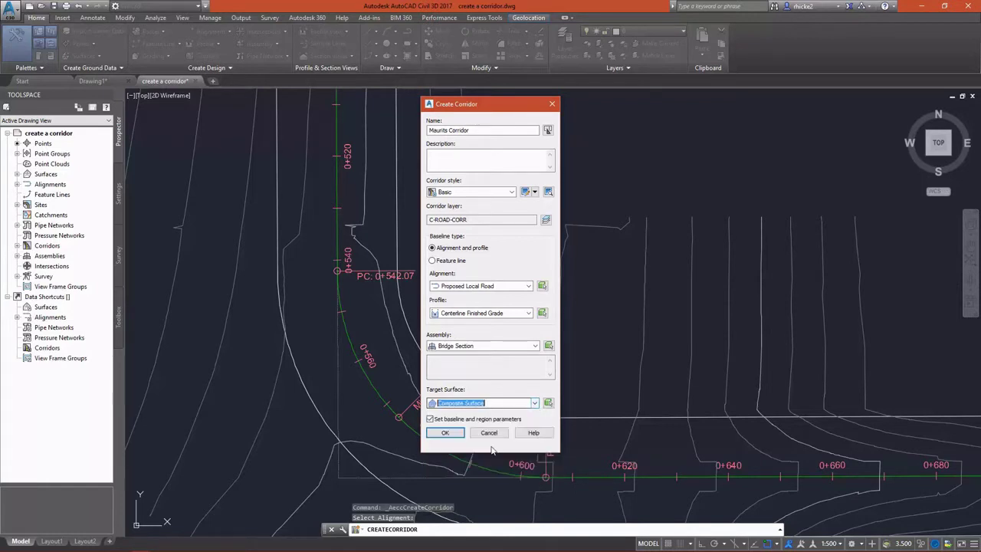
pyautogui.click(447, 435)
pyautogui.click(446, 434)
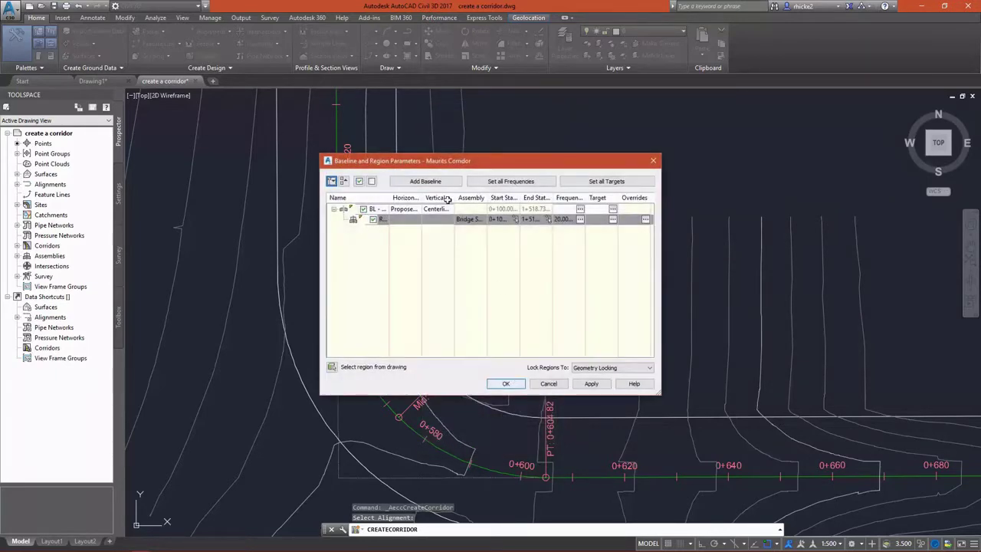
# - Move the Baseline and Region Parameters dialog clear of the curve and enlarge it in width and height
pyautogui.moveTo(470, 162); pyautogui.dragTo(571, 76)
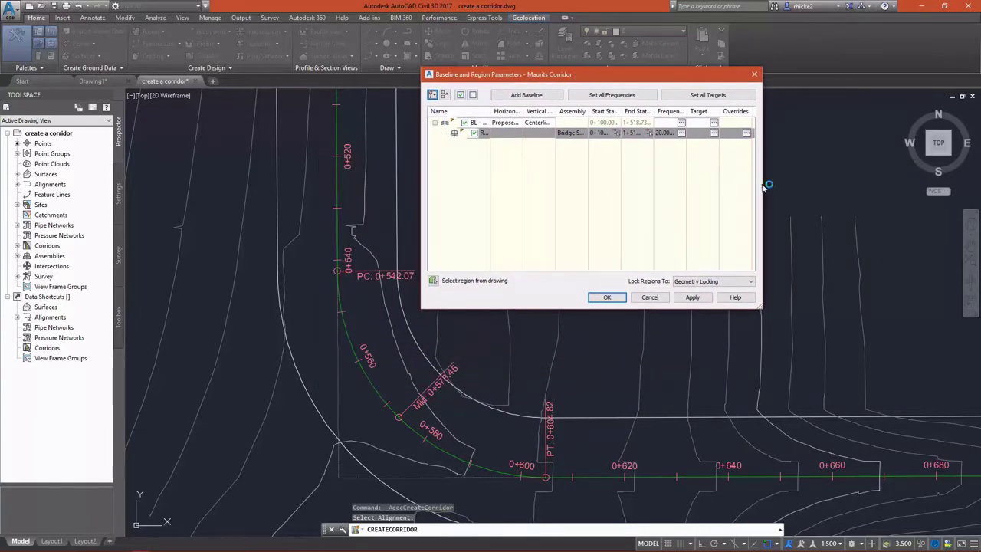
pyautogui.moveTo(764, 184); pyautogui.dragTo(835, 185)
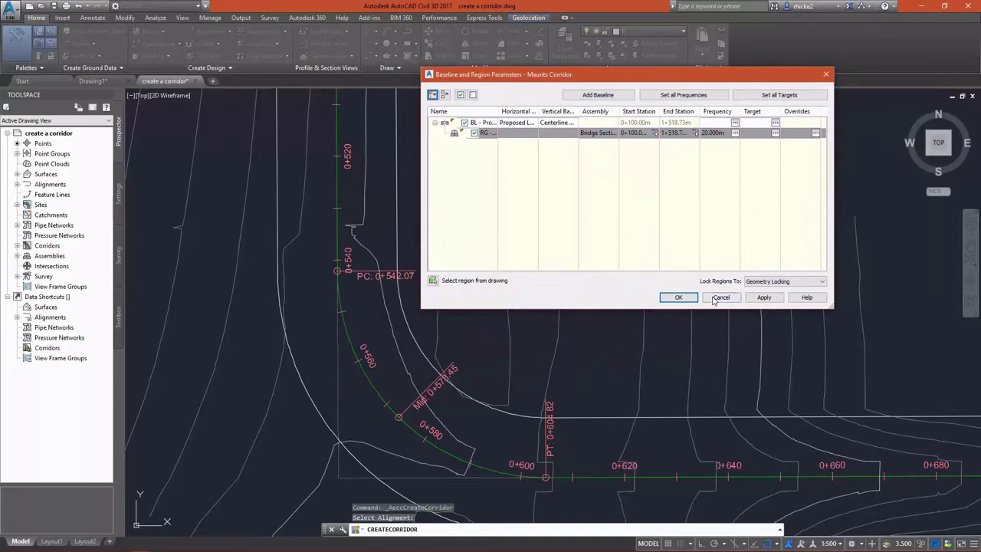
pyautogui.moveTo(709, 310); pyautogui.dragTo(698, 448)
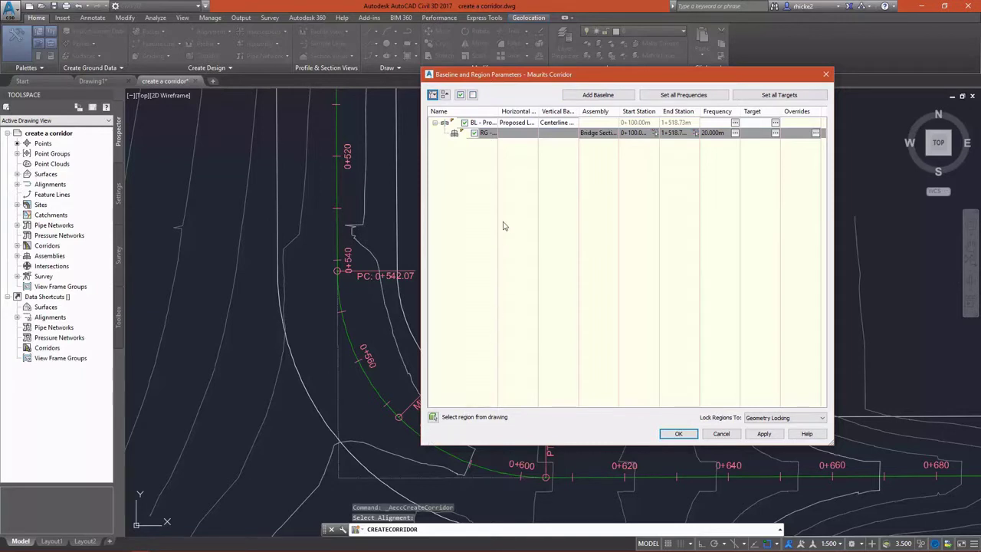
# - Split the corridor's region at about station 0+201.00 on the baseline, just before the existing red bridge
pyautogui.rightClick(498, 135)
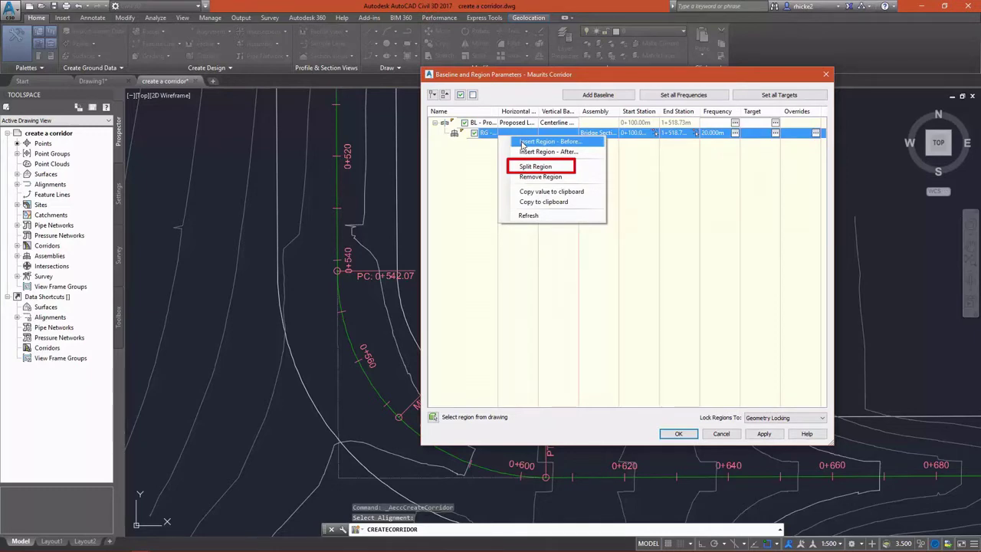
pyautogui.click(529, 167)
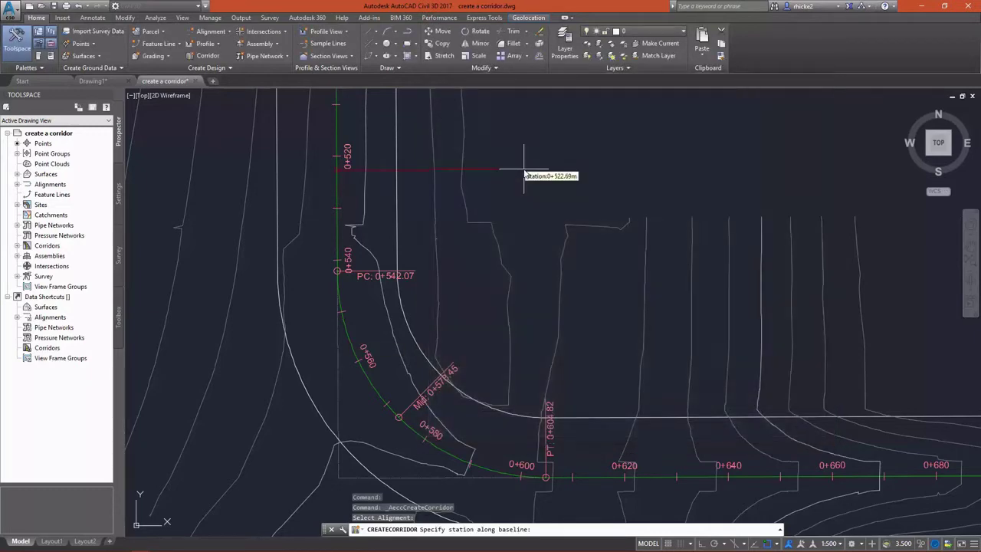
pyautogui.scroll(-6, 329, 228)
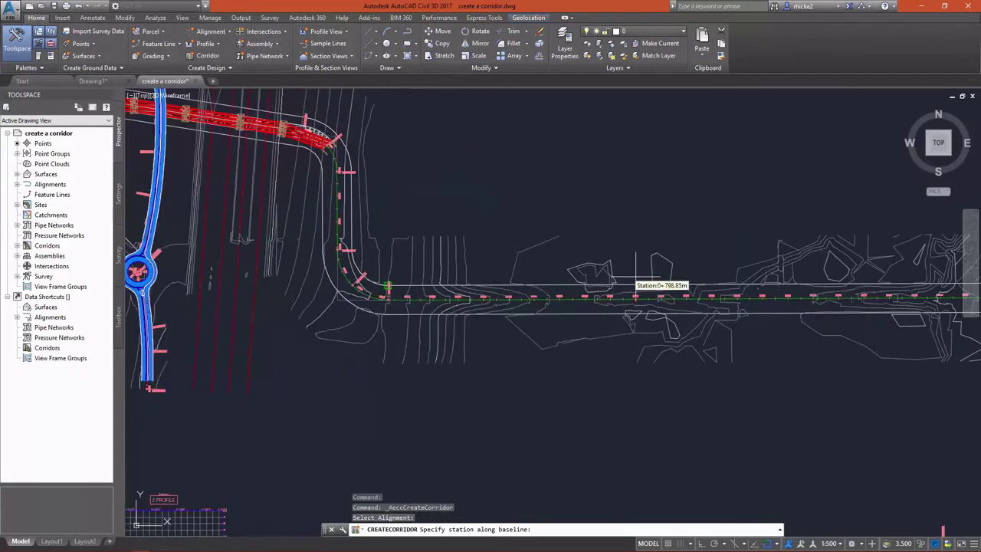
pyautogui.scroll(6, 400, 252)
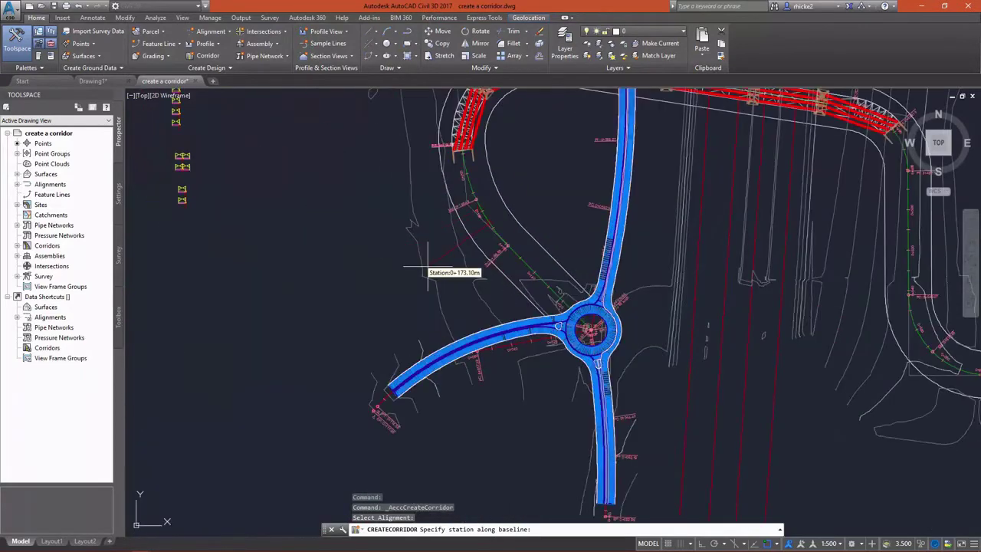
pyautogui.scroll(1, 467, 272)
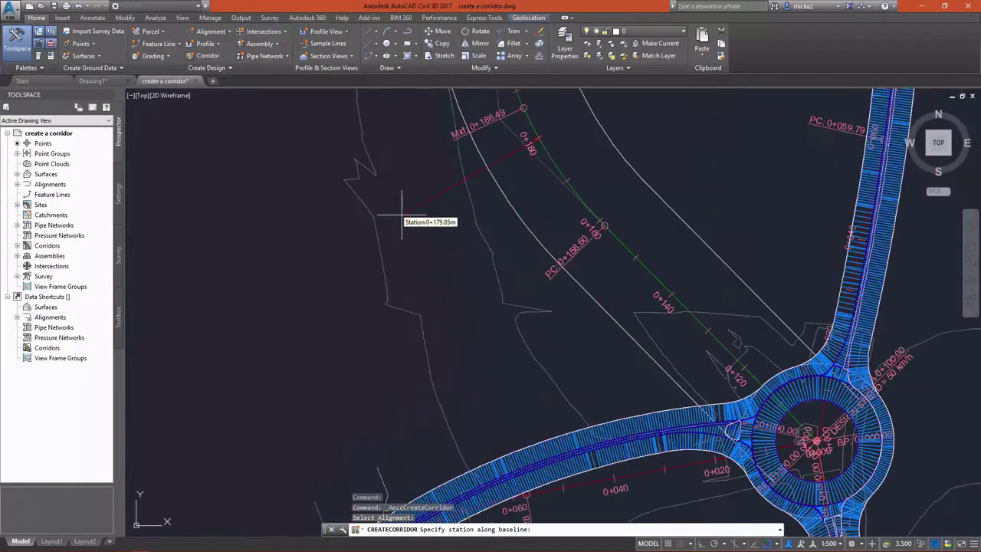
pyautogui.scroll(3, 402, 219)
pyautogui.scroll(-2, 464, 276)
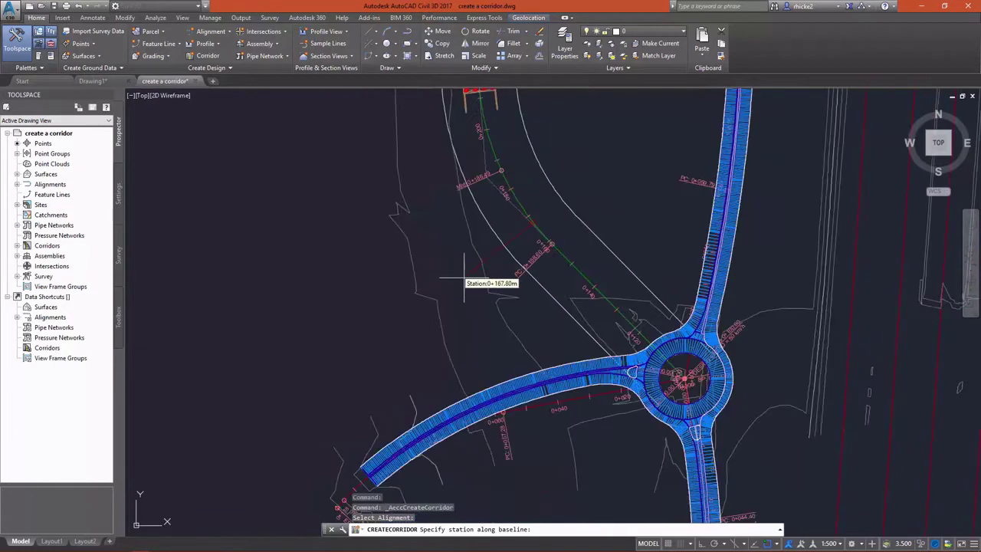
pyautogui.click(396, 149)
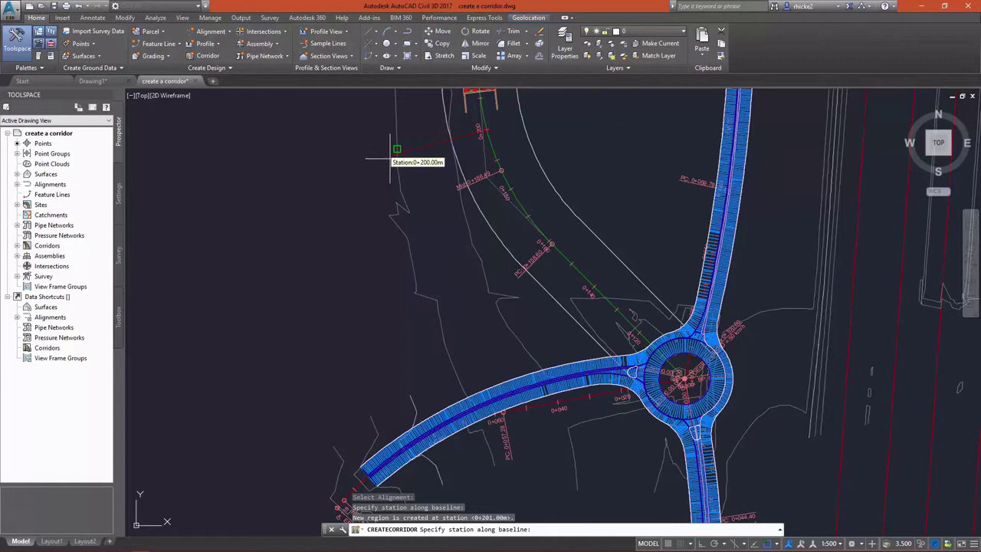
# - Add a second region split at about station 0+194.22 and accept the region parameters with a corridor rebuild
pyautogui.scroll(-2, 337, 303)
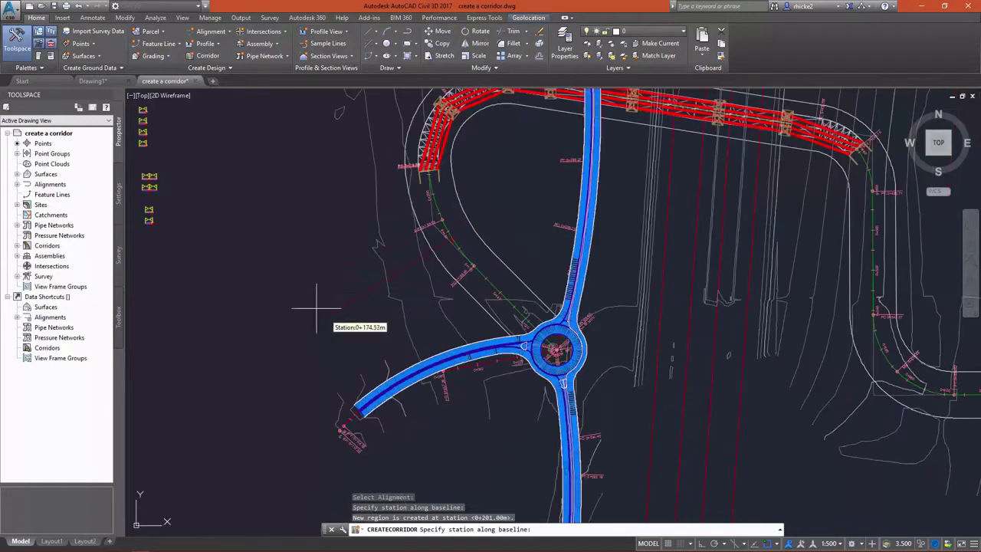
pyautogui.click(281, 259)
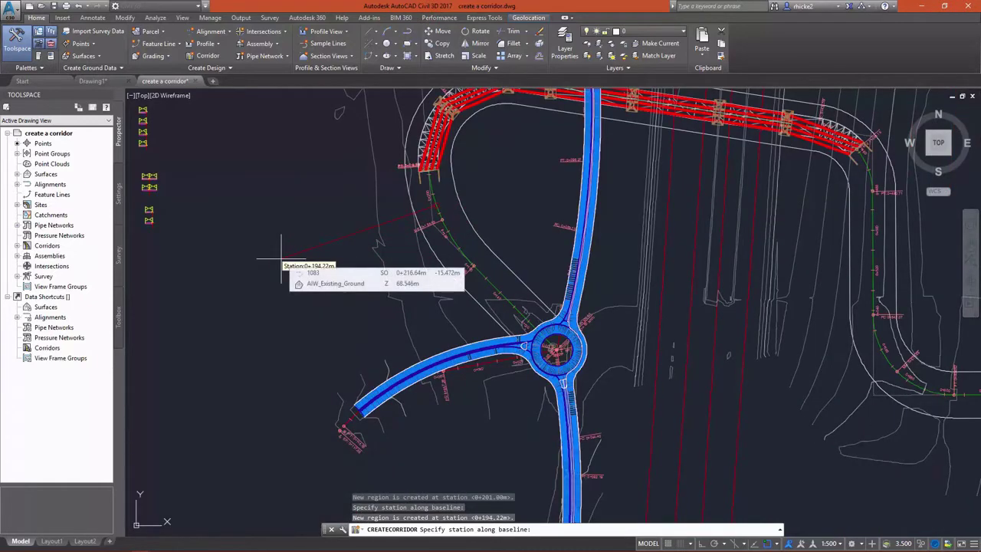
pyautogui.press('Return')
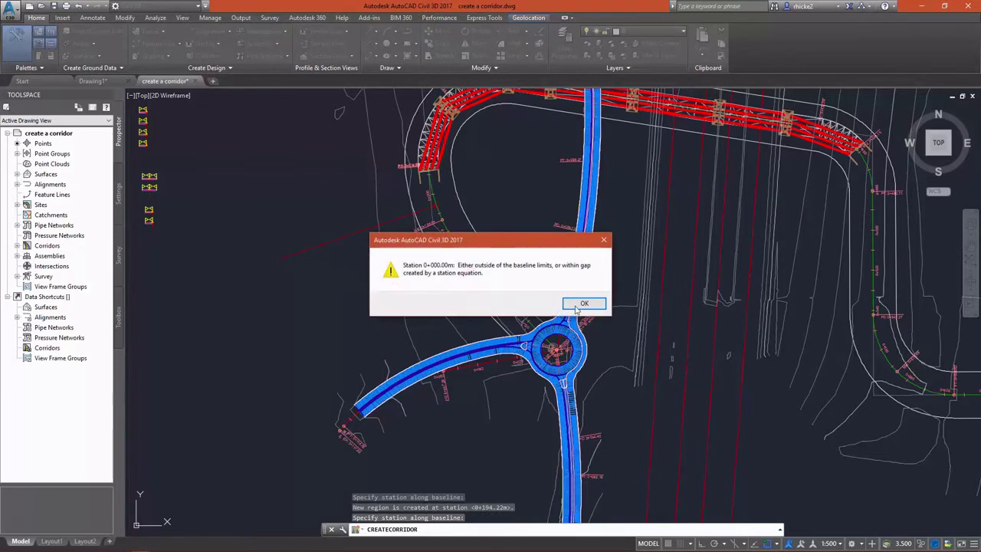
pyautogui.click(582, 304)
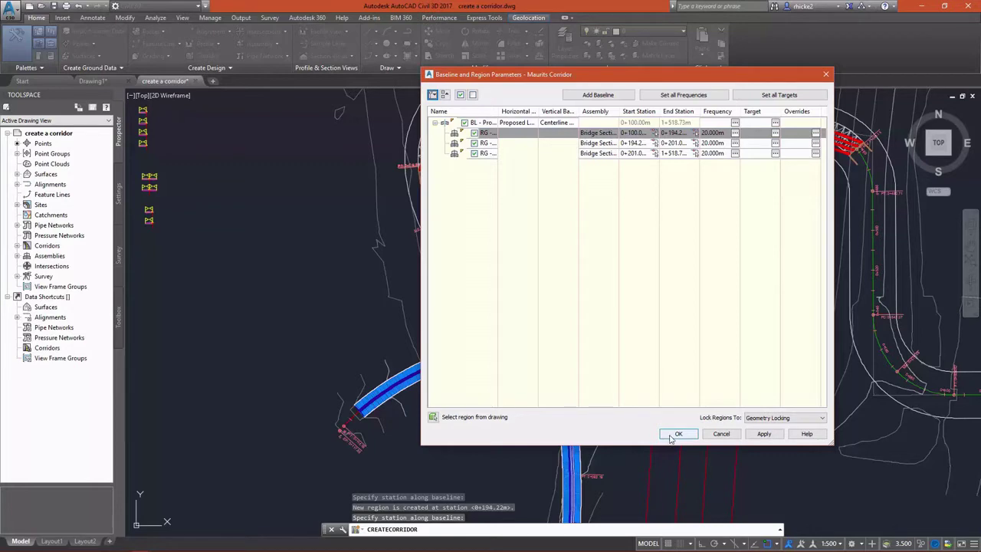
pyautogui.click(674, 434)
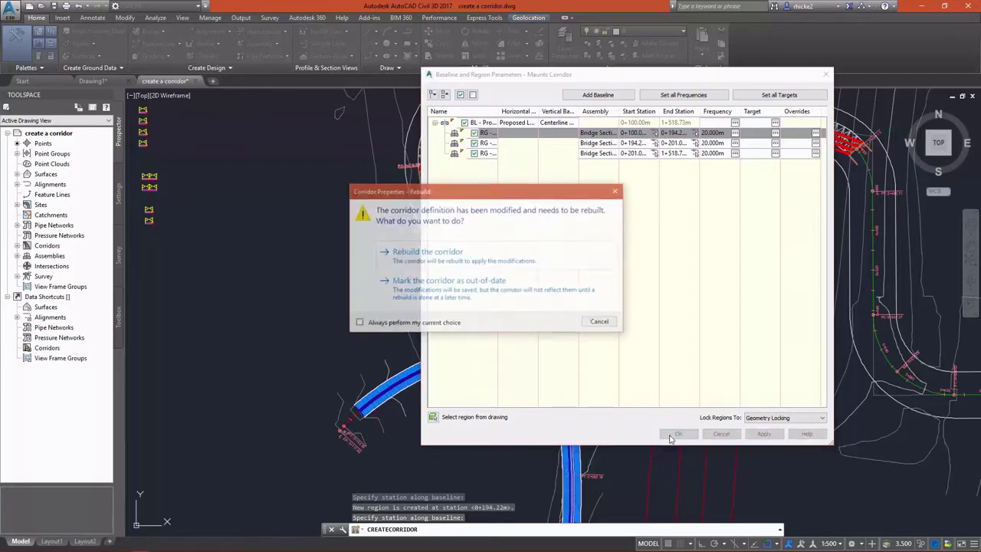
pyautogui.click(473, 291)
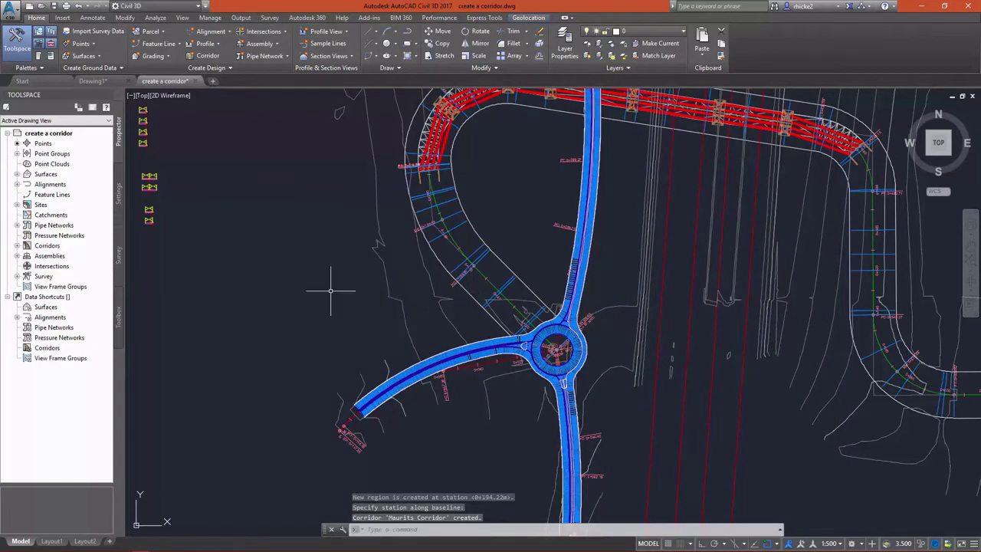
# - Examine the boxed station labels marked by vertical lines in the long profile view of the proposed road
pyautogui.scroll(-7, 295, 262)
pyautogui.scroll(6, 637, 182)
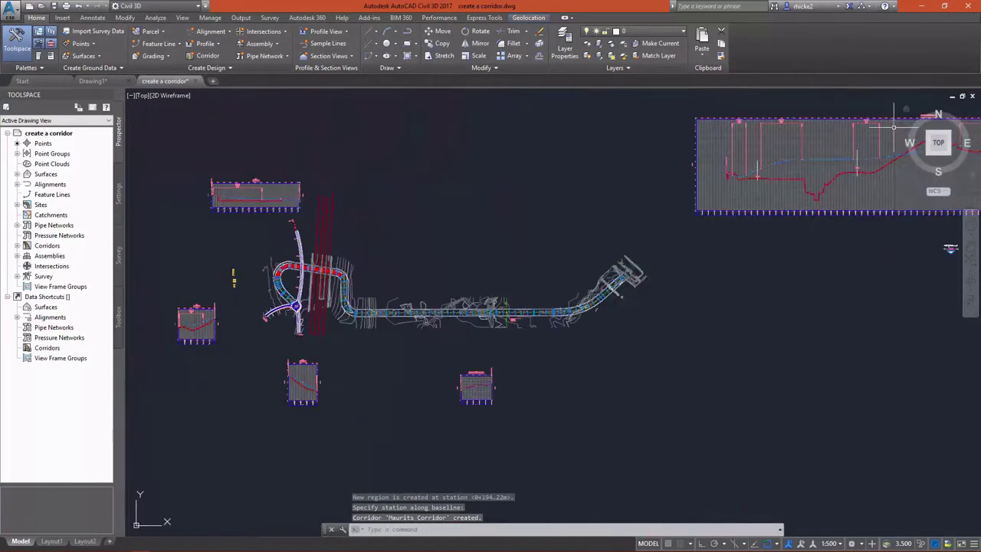
pyautogui.scroll(6, 509, 223)
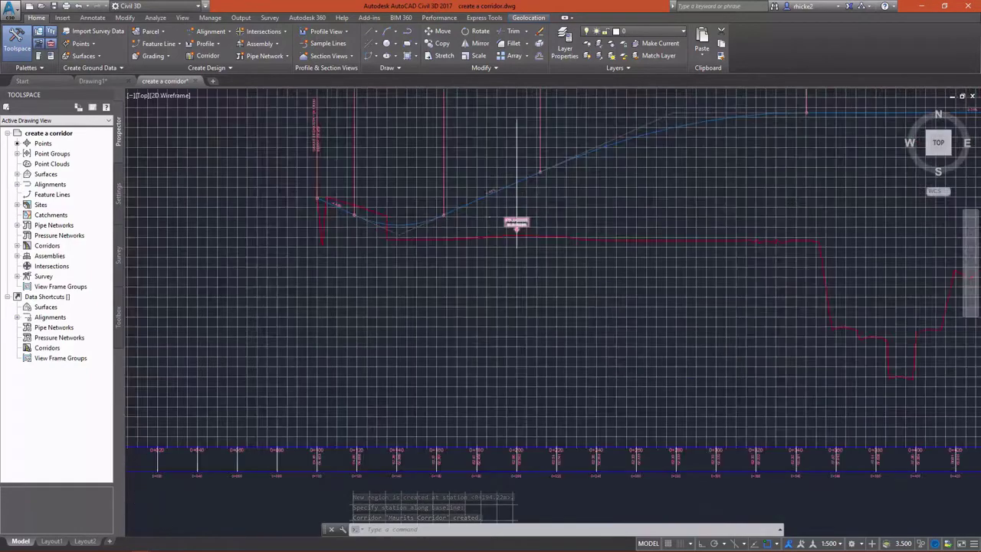
pyautogui.scroll(-6, 309, 210)
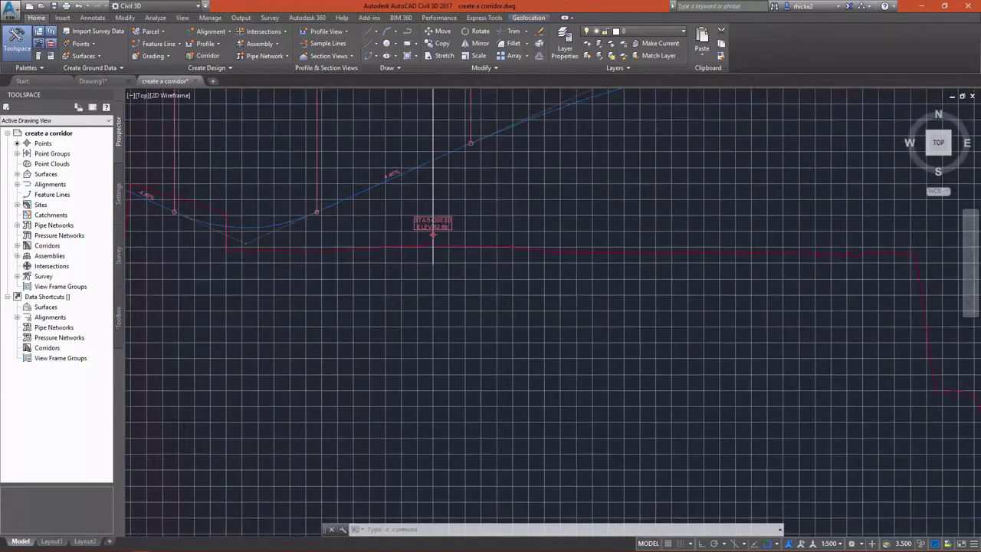
pyautogui.scroll(6, 751, 160)
pyautogui.scroll(-3, 560, 195)
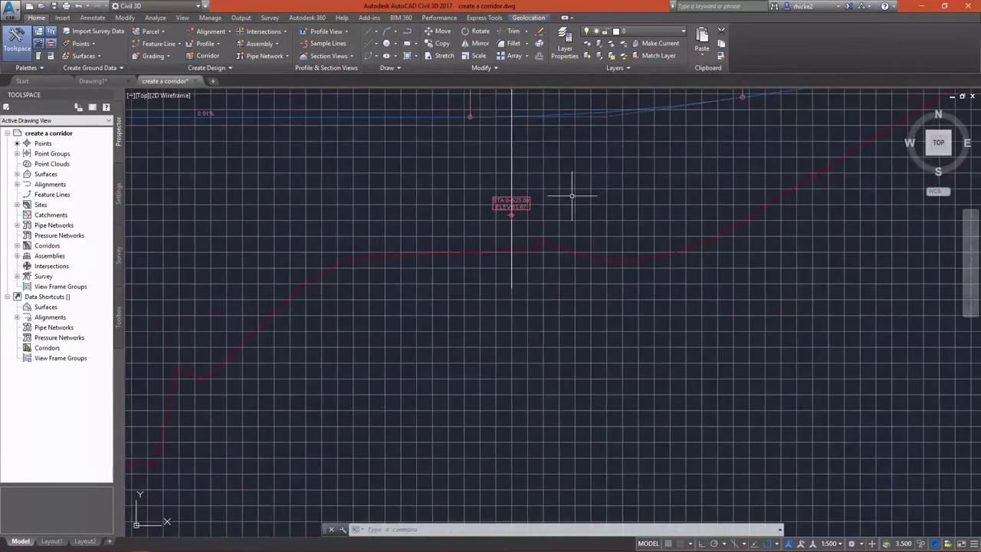
pyautogui.scroll(3, 471, 200)
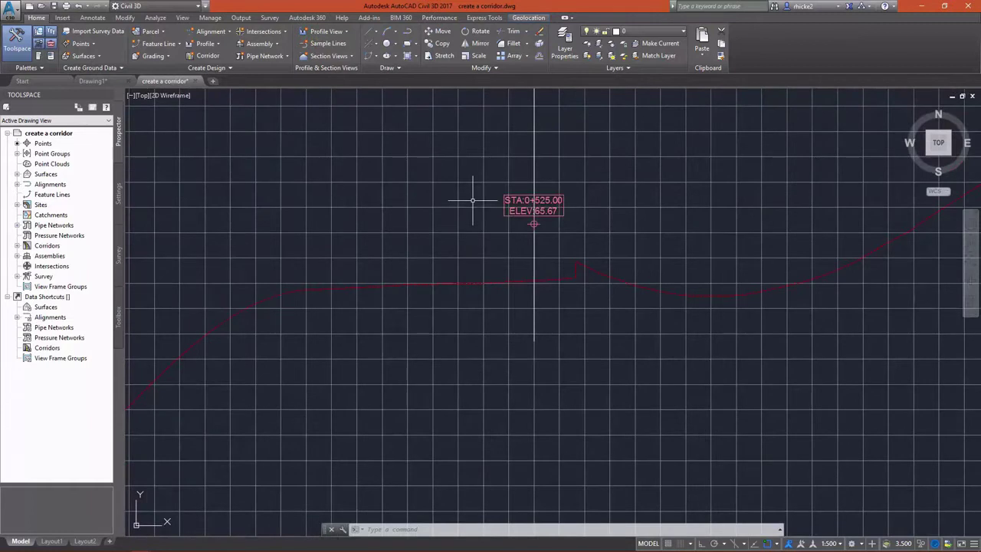
# - Open the properties of the Maurits Corridor baseline and set the first region's end station to 0+200.00
pyautogui.click(17, 245)
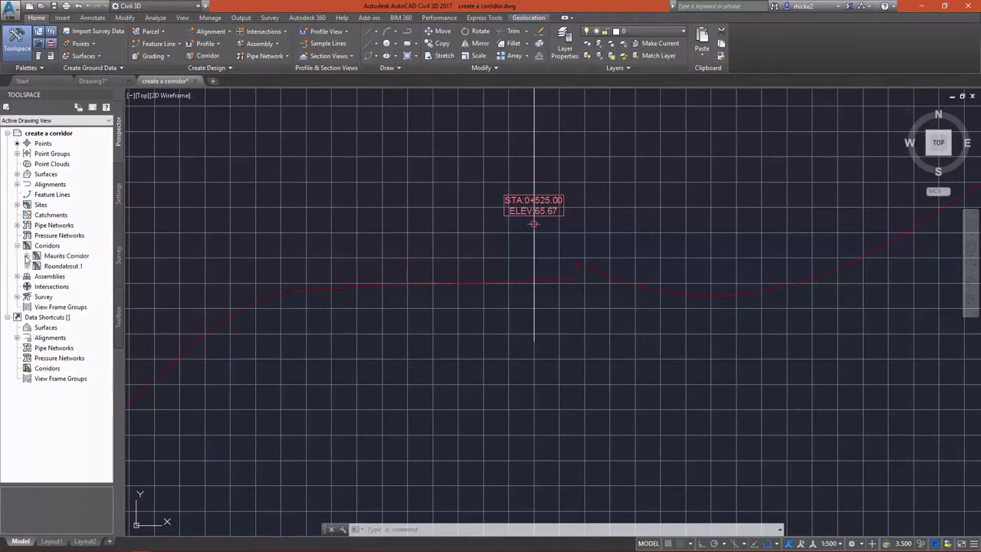
pyautogui.click(27, 256)
pyautogui.rightClick(68, 266)
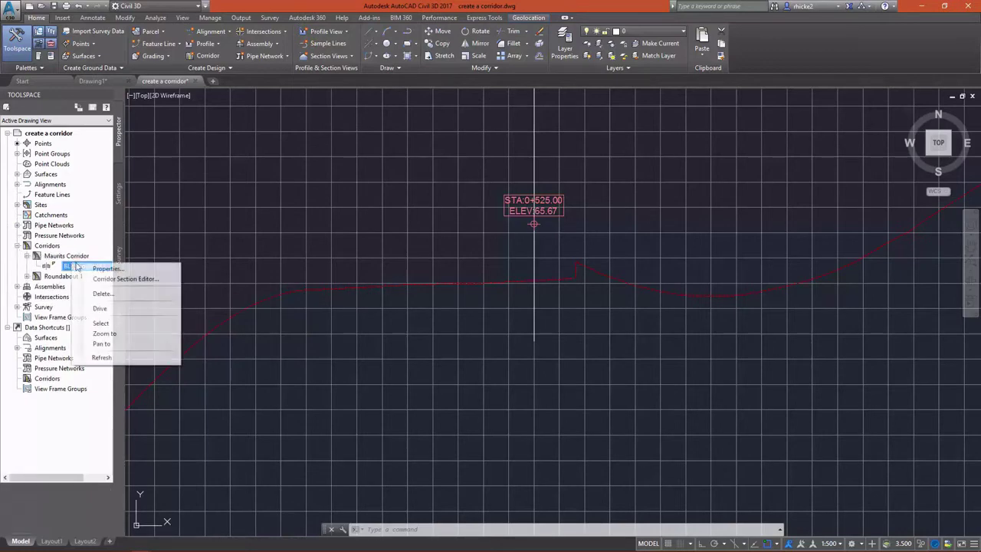
pyautogui.click(97, 268)
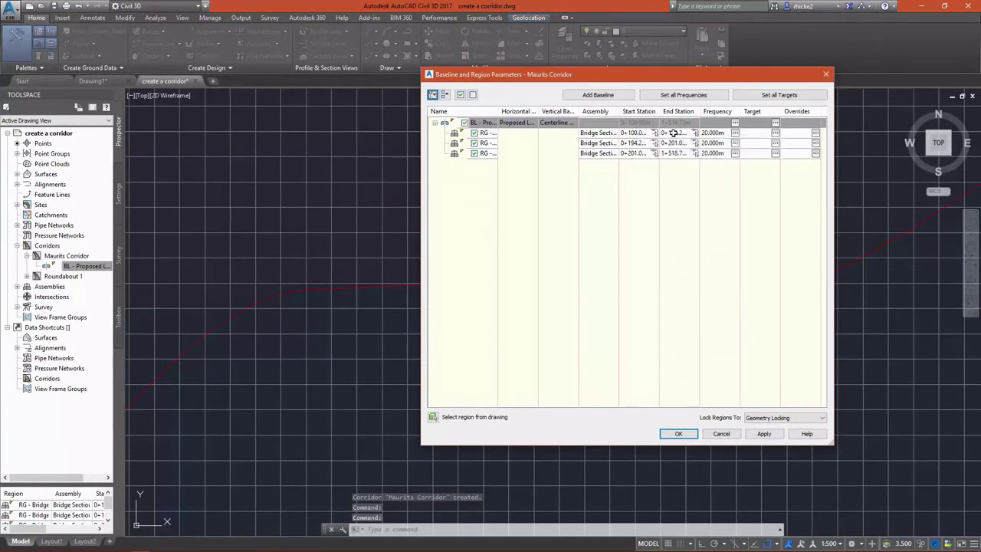
pyautogui.click(672, 132)
pyautogui.click(673, 133)
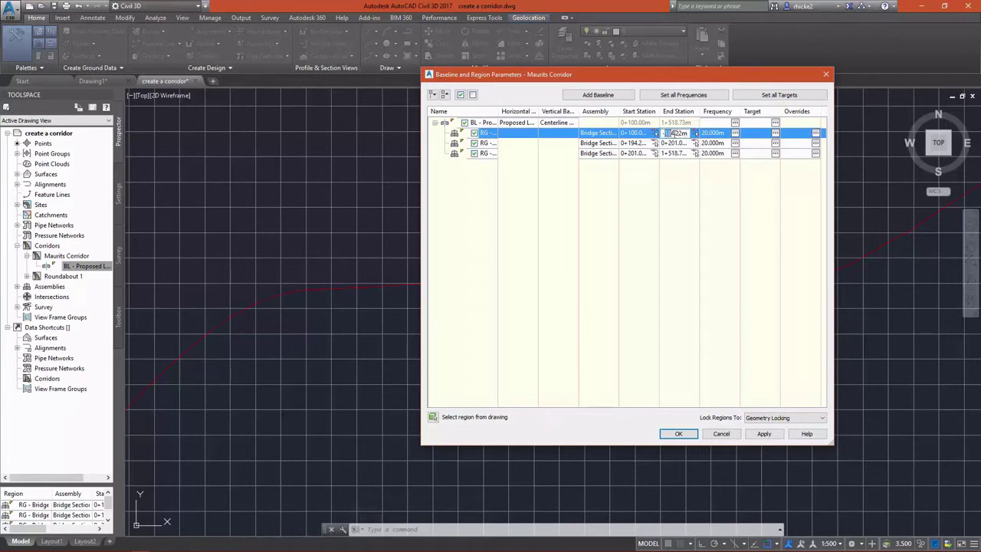
pyautogui.doubleClick(678, 133)
pyautogui.write('200')
pyautogui.doubleClick(635, 133)
pyautogui.write('1')
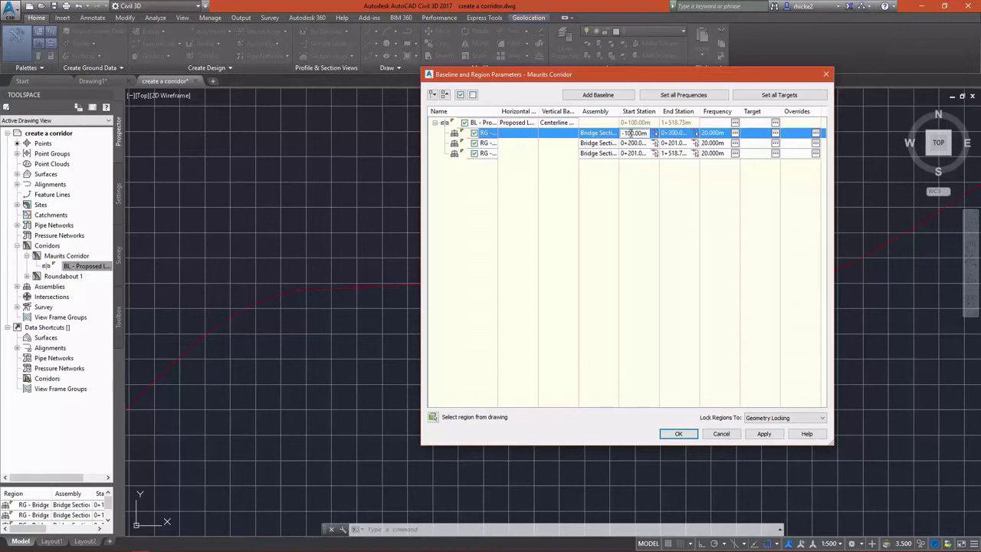
pyautogui.click(629, 134)
pyautogui.write('5')
# - Change the first region's assembly to Road Section
pyautogui.doubleClick(584, 134)
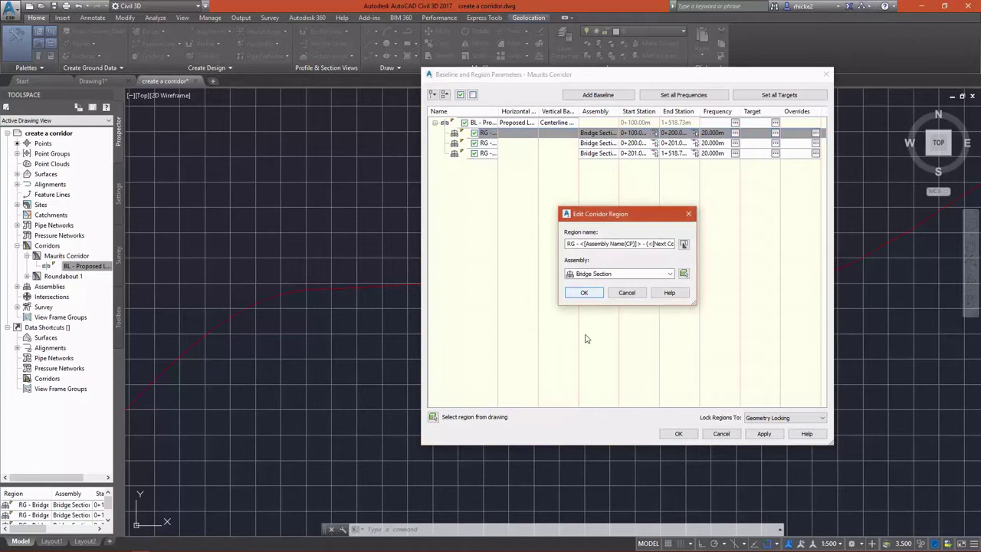
pyautogui.click(598, 274)
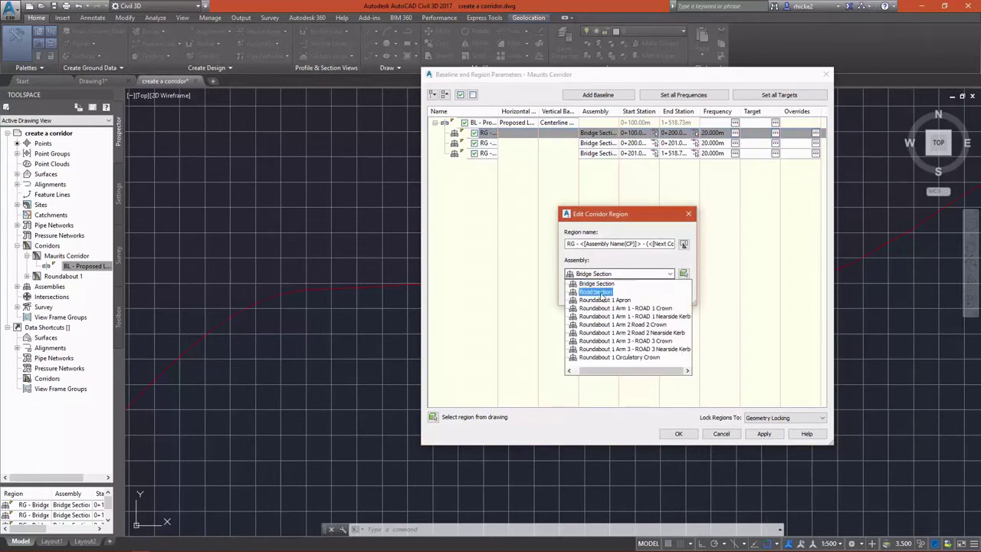
pyautogui.click(602, 293)
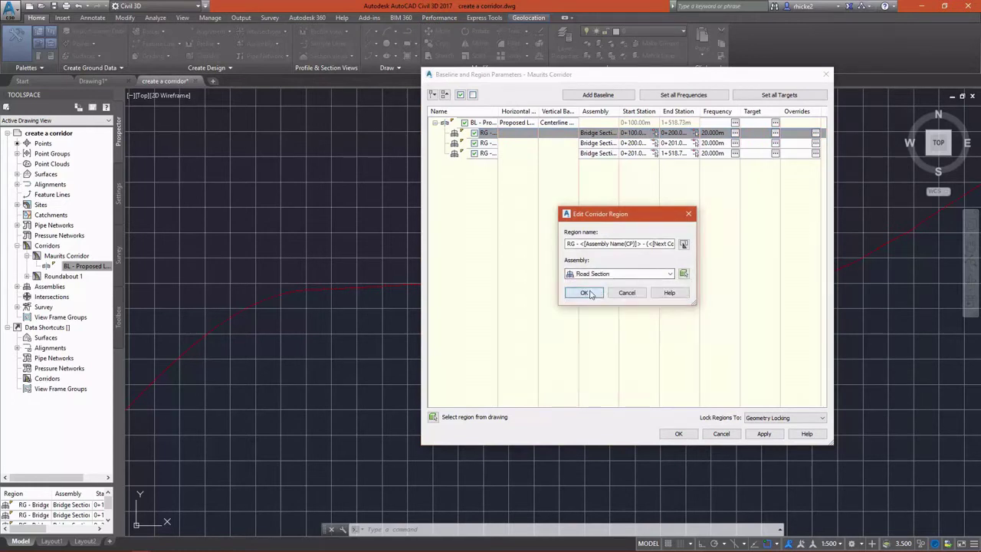
pyautogui.click(602, 296)
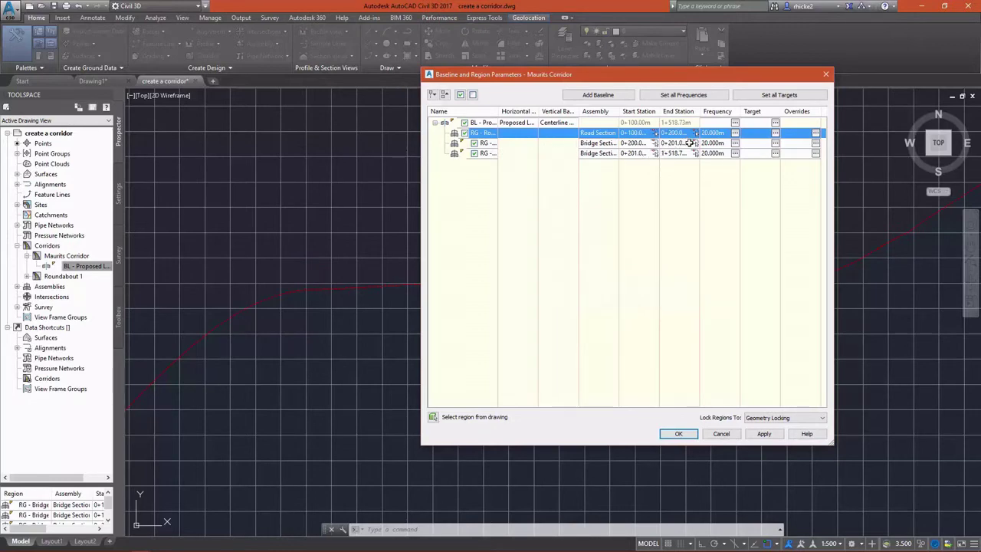
# - Move the parameters dialog clear of the station label and set the second region's end station to 0+525.00
pyautogui.moveTo(691, 82); pyautogui.dragTo(331, 79)
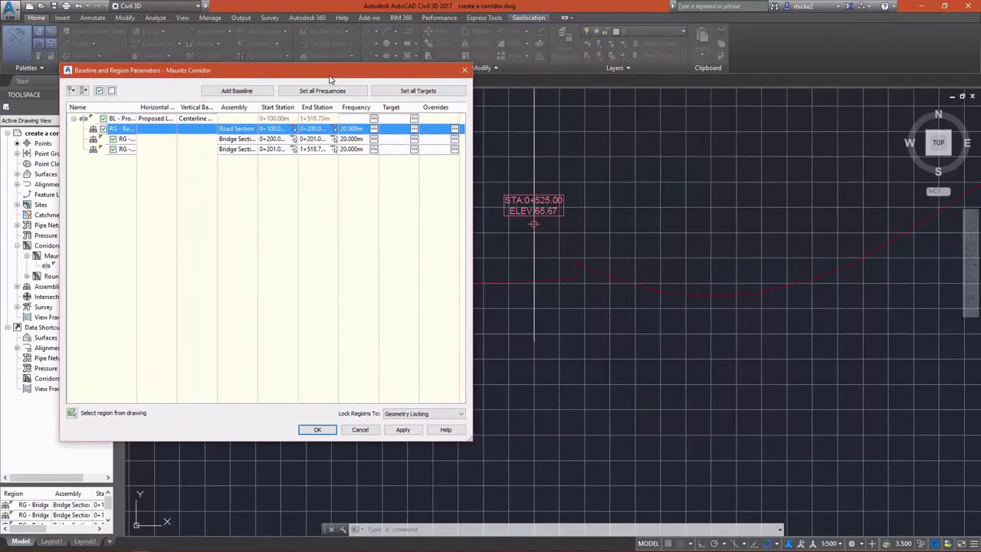
pyautogui.doubleClick(322, 138)
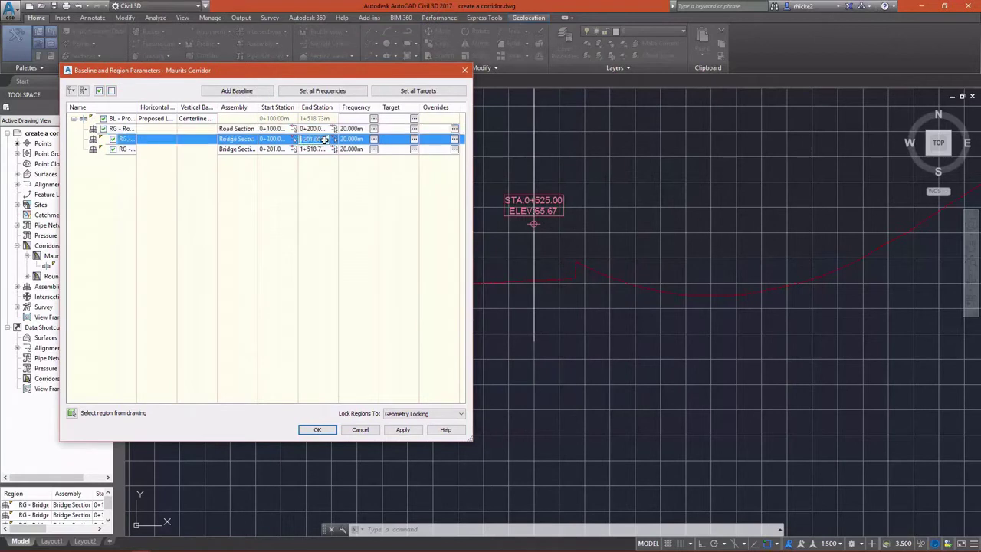
pyautogui.click(322, 139)
pyautogui.write('525.00')
pyautogui.click(260, 196)
# - Set the second region's assembly frequency to 5 m along tangents and its curve increment to 2 m
pyautogui.click(373, 139)
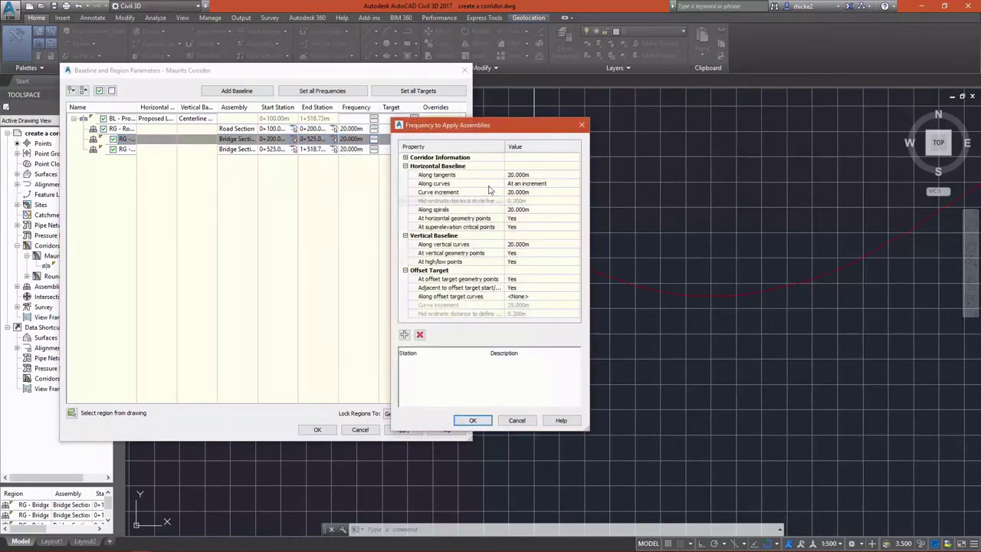
pyautogui.click(534, 175)
pyautogui.write('5')
pyautogui.press('Return')
pyautogui.click(523, 193)
pyautogui.write('2')
pyautogui.press('Return')
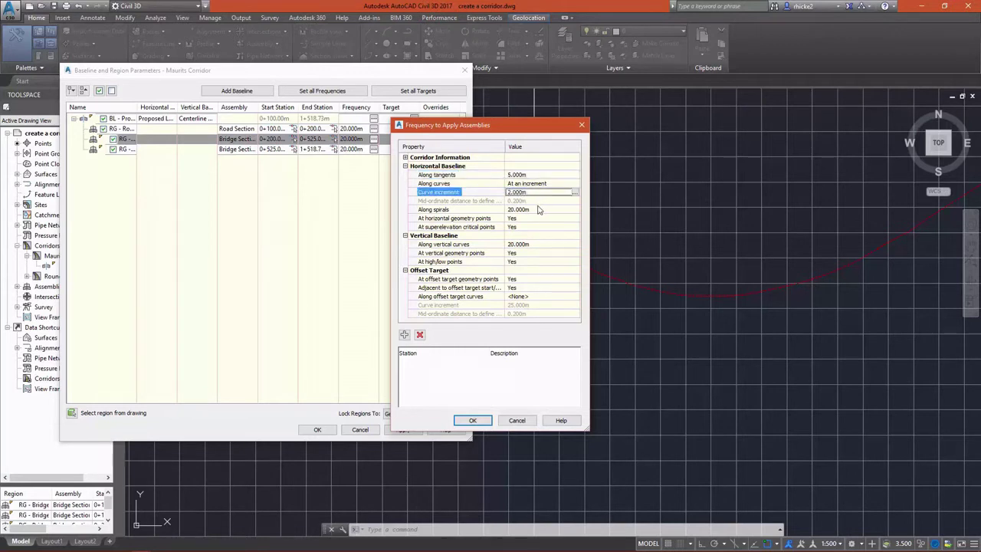
# - Set the frequency along vertical curves to 2 m and accept the frequency settings
pyautogui.click(513, 244)
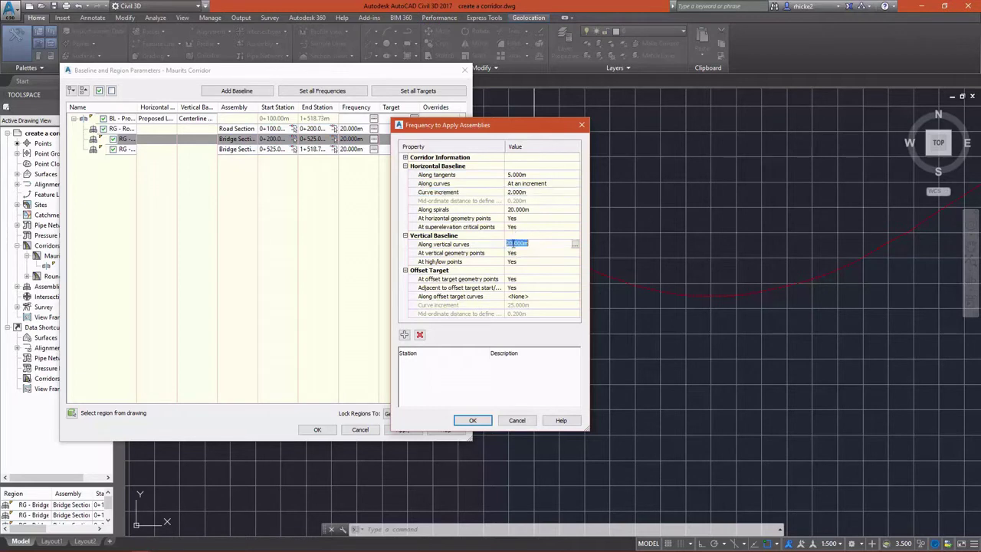
pyautogui.moveTo(506, 243); pyautogui.dragTo(524, 241)
pyautogui.write('2m')
pyautogui.press('Return')
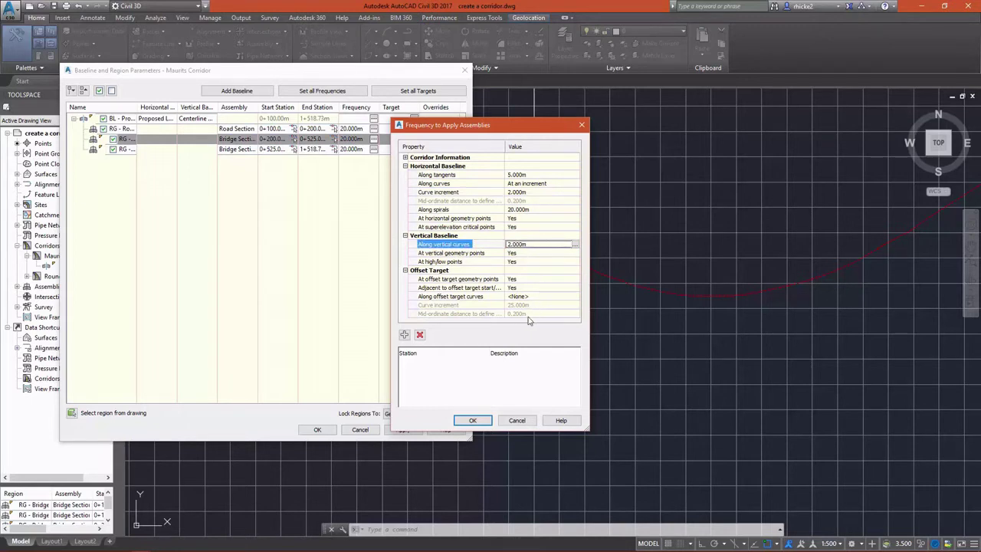
pyautogui.click(472, 420)
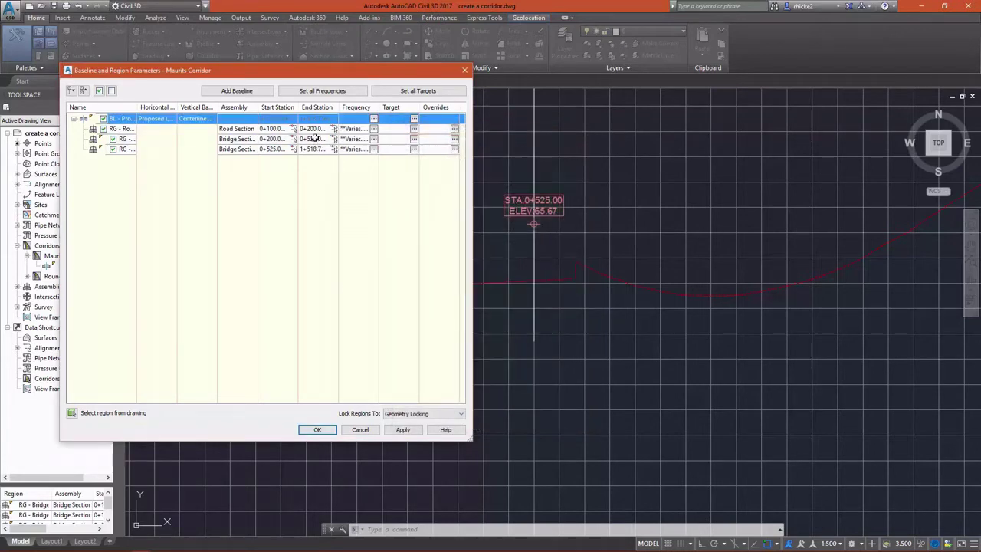
# - Map all surface targets of the whole baseline to Composite Surface, then accept the parameters with a corridor rebuild
pyautogui.click(414, 119)
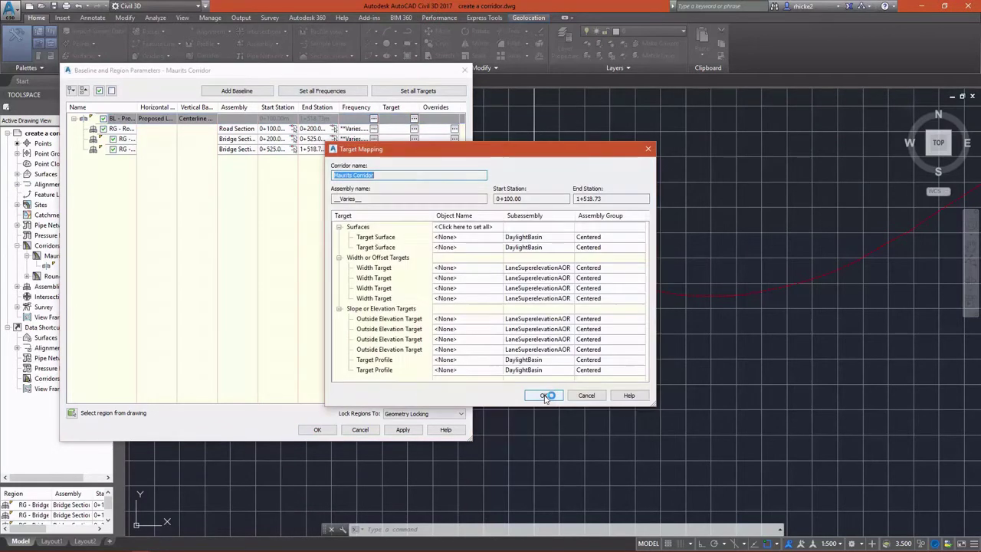
pyautogui.click(452, 226)
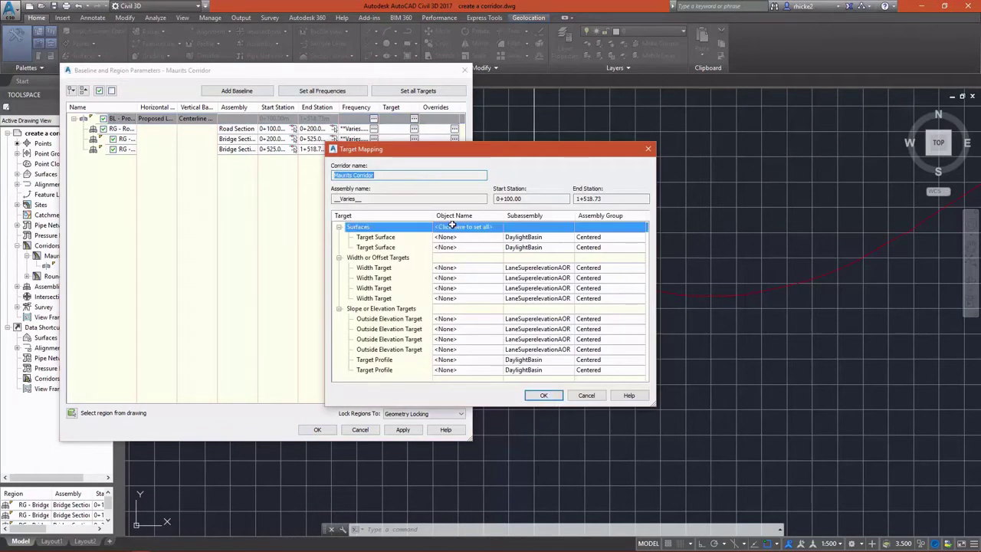
pyautogui.click(452, 227)
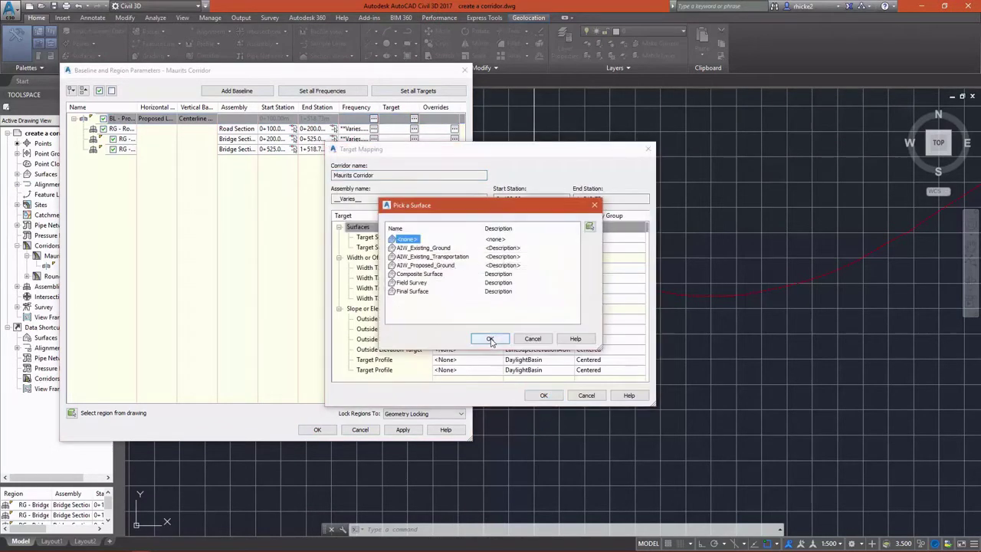
pyautogui.click(419, 274)
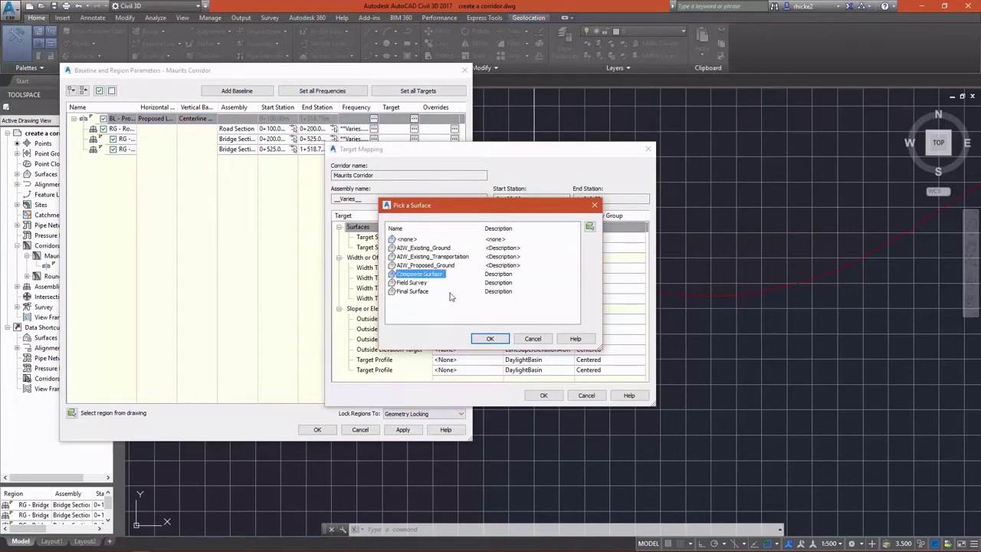
pyautogui.click(489, 338)
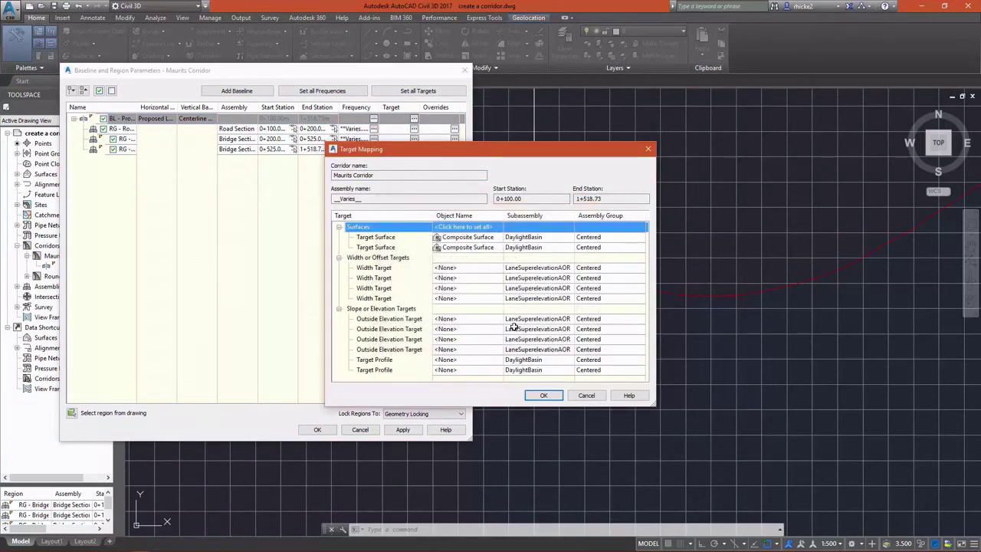
pyautogui.click(544, 395)
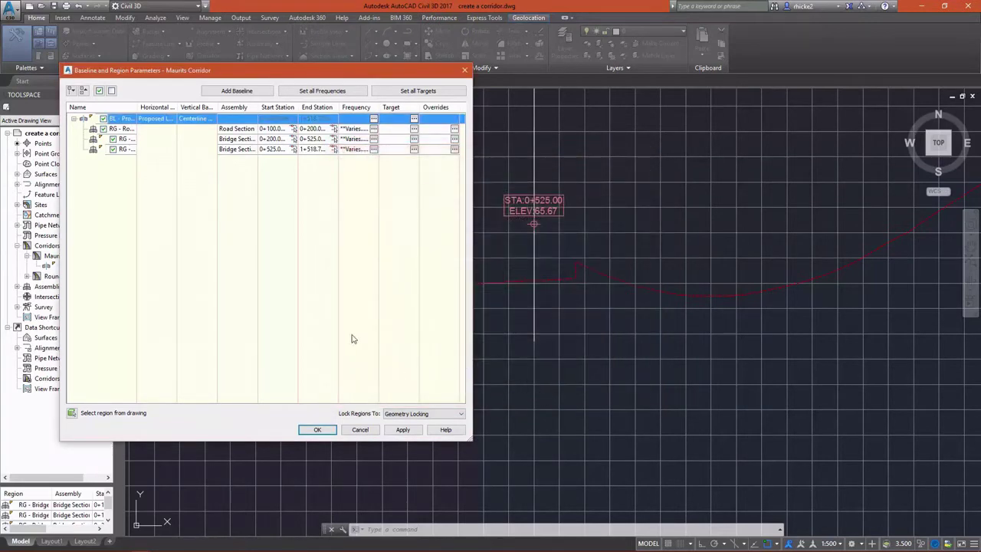
pyautogui.click(311, 428)
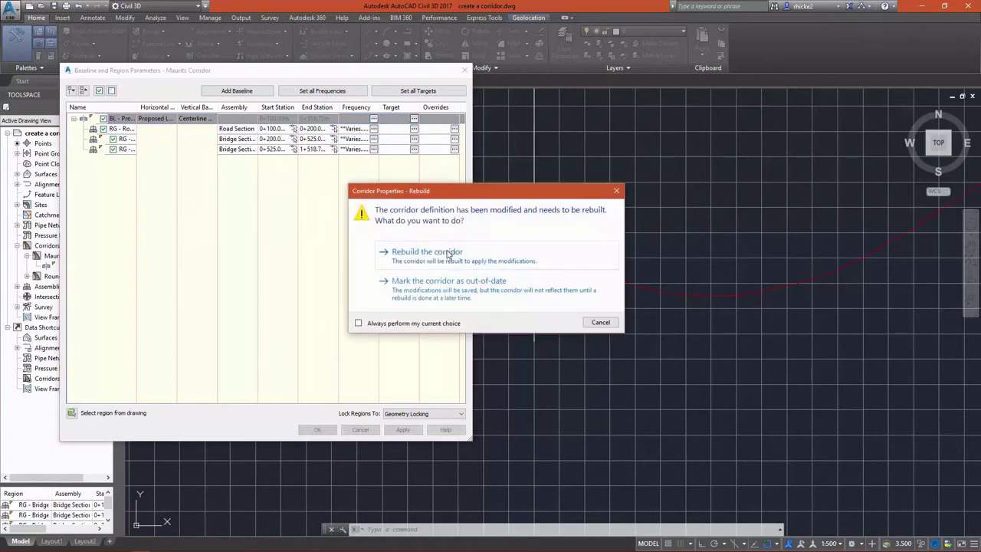
pyautogui.click(449, 254)
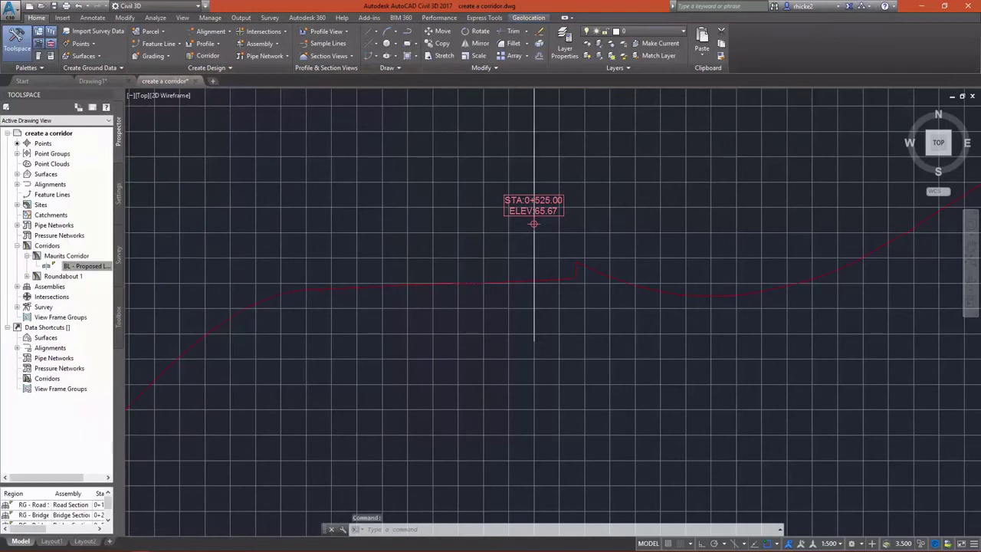
# - Select the Maurits Corridor in the plan near the roundabout and open it in the Object Viewer
pyautogui.scroll(-5, 682, 262)
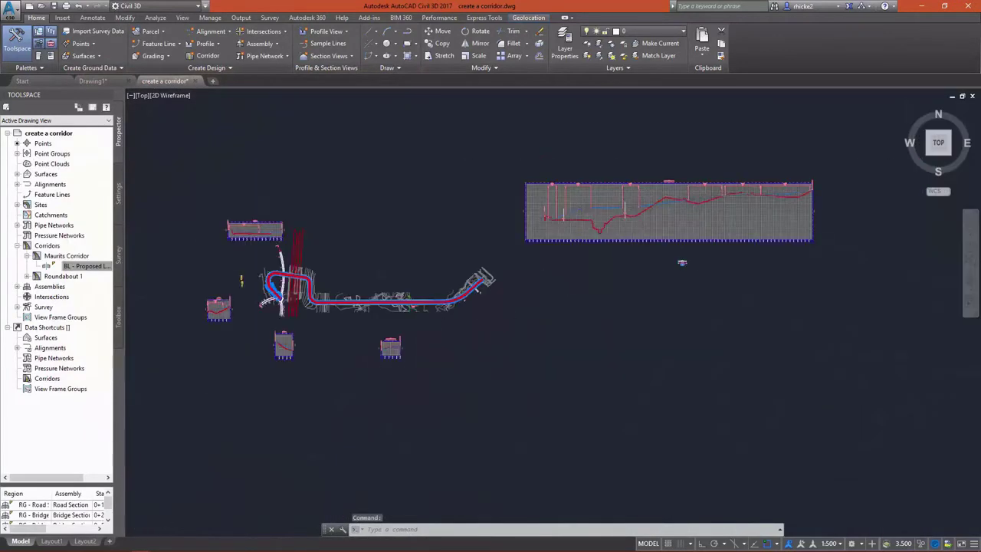
pyautogui.scroll(8, 321, 317)
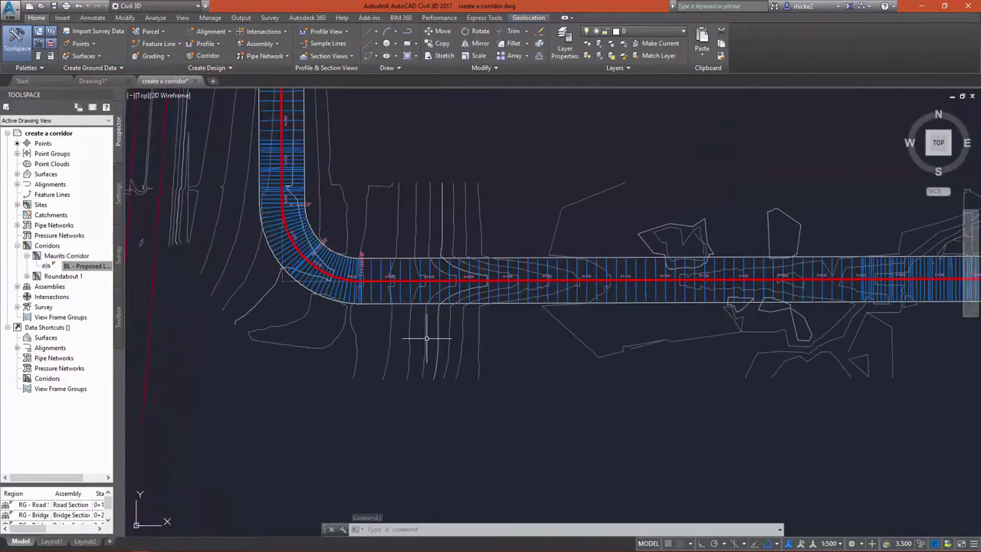
pyautogui.scroll(-4, 466, 377)
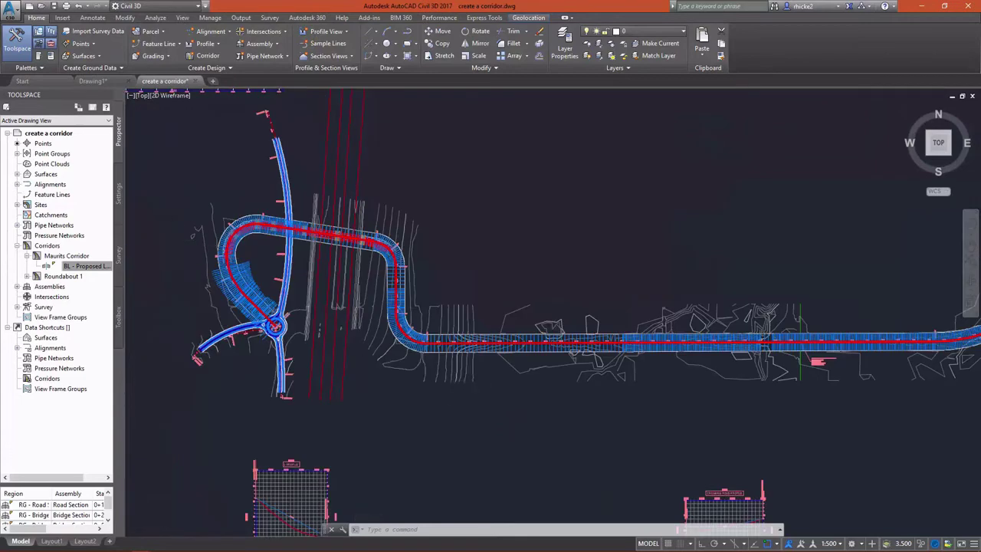
pyautogui.scroll(6, 253, 314)
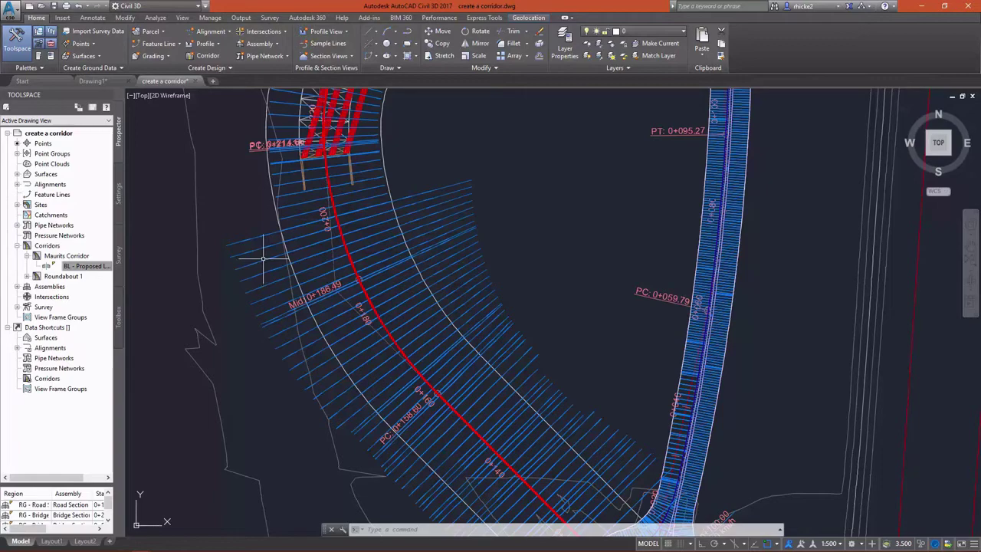
pyautogui.click(262, 258)
pyautogui.rightClick(264, 262)
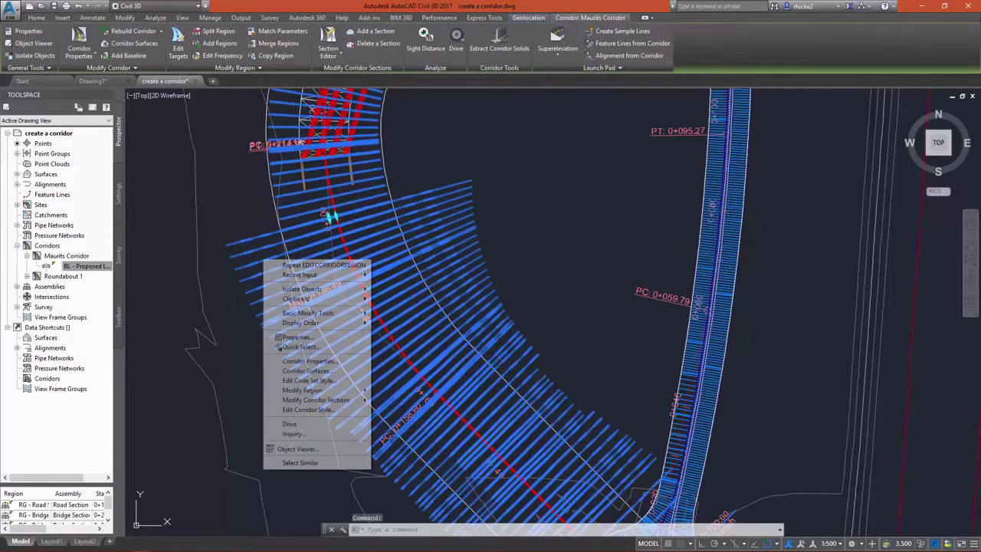
pyautogui.click(297, 448)
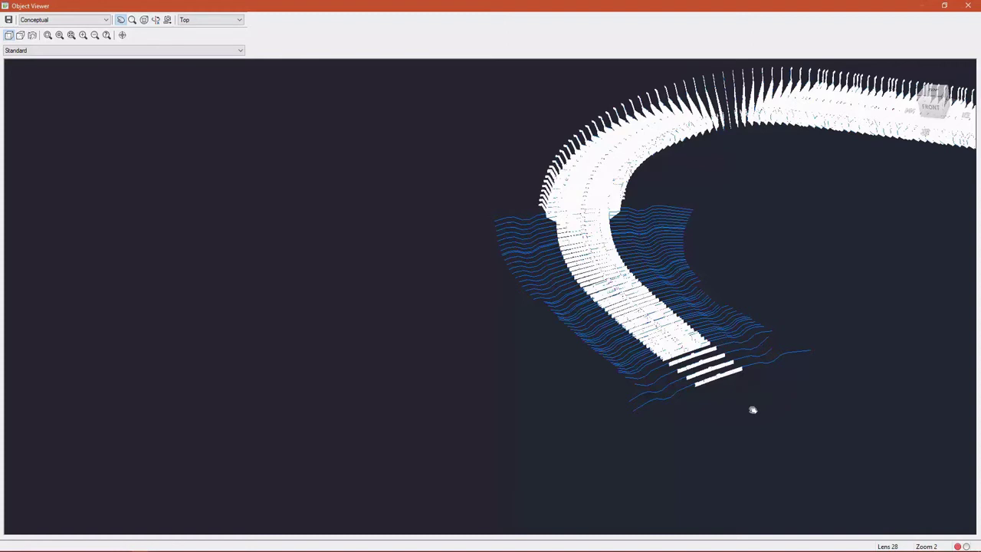
# - Apply the Realistic visual style to the 3D preview and inspect the corridor along its road and bridge sections
pyautogui.scroll(3, 752, 410)
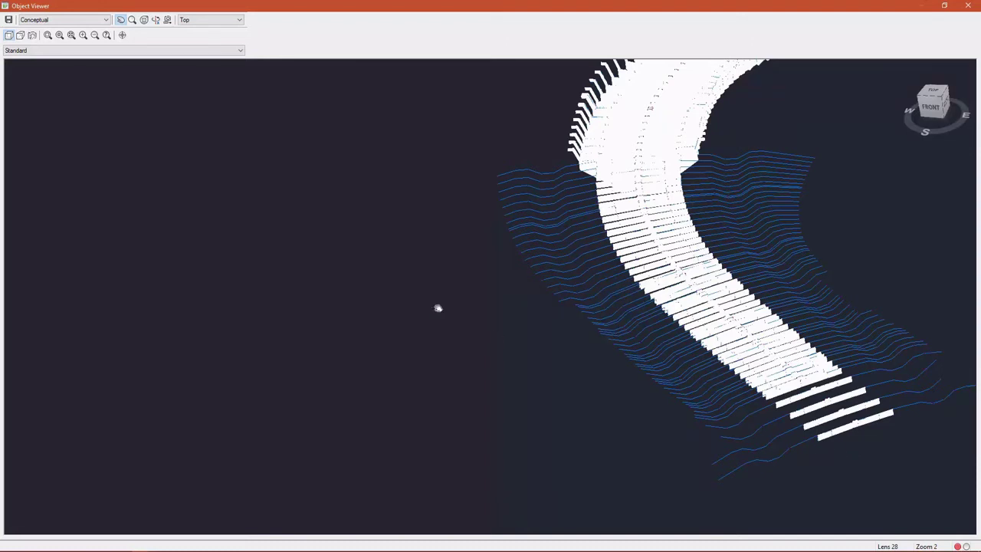
pyautogui.click(42, 20)
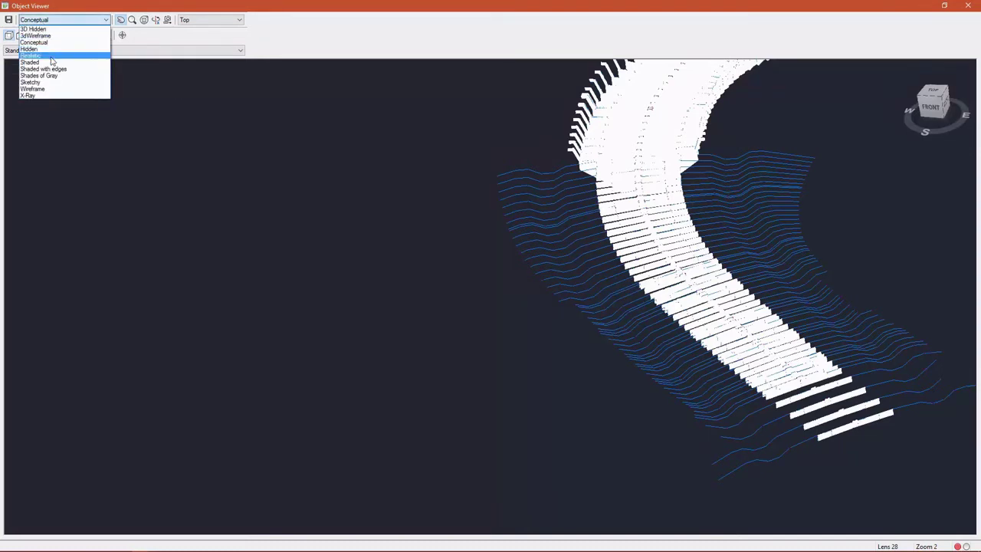
pyautogui.click(52, 56)
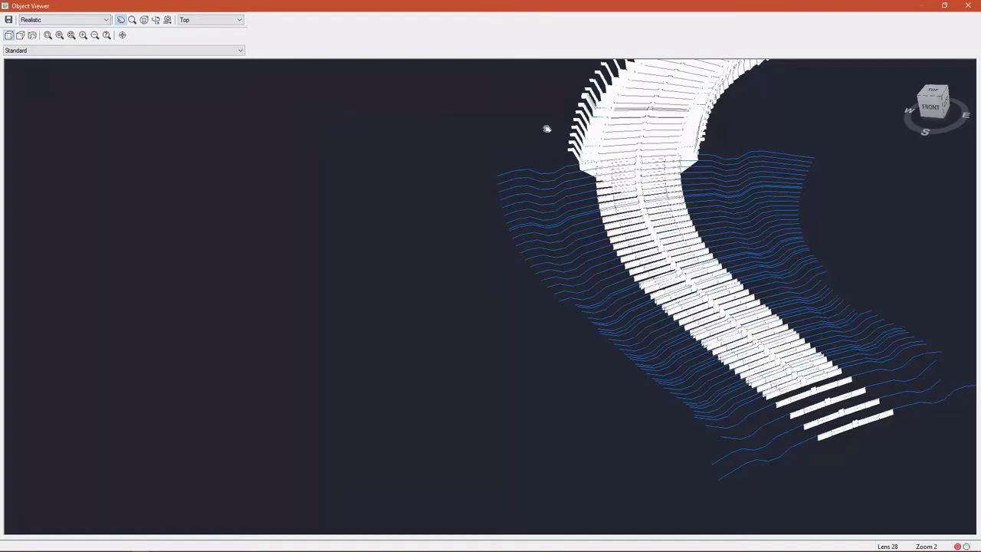
pyautogui.moveTo(565, 136); pyautogui.dragTo(121, 189)
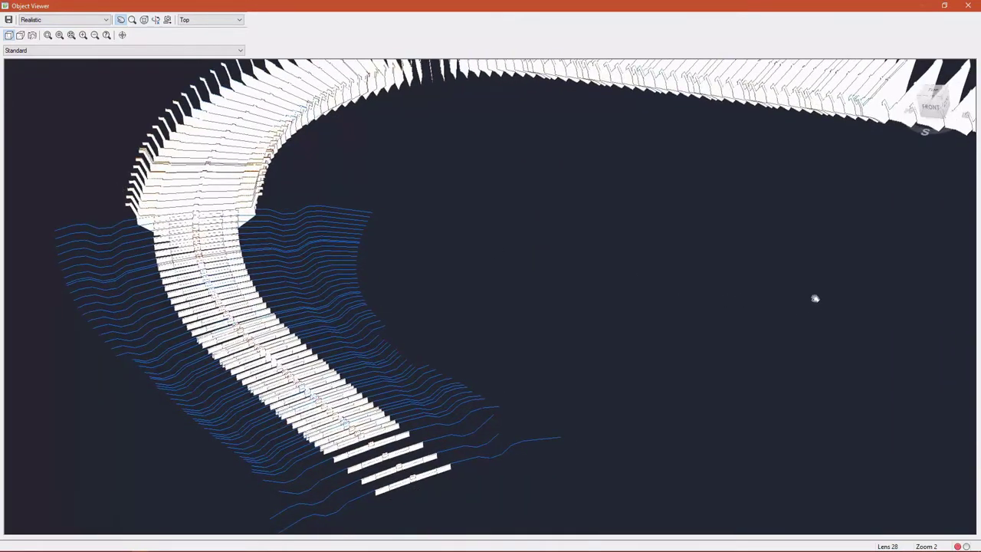
pyautogui.moveTo(361, 243); pyautogui.dragTo(301, 174)
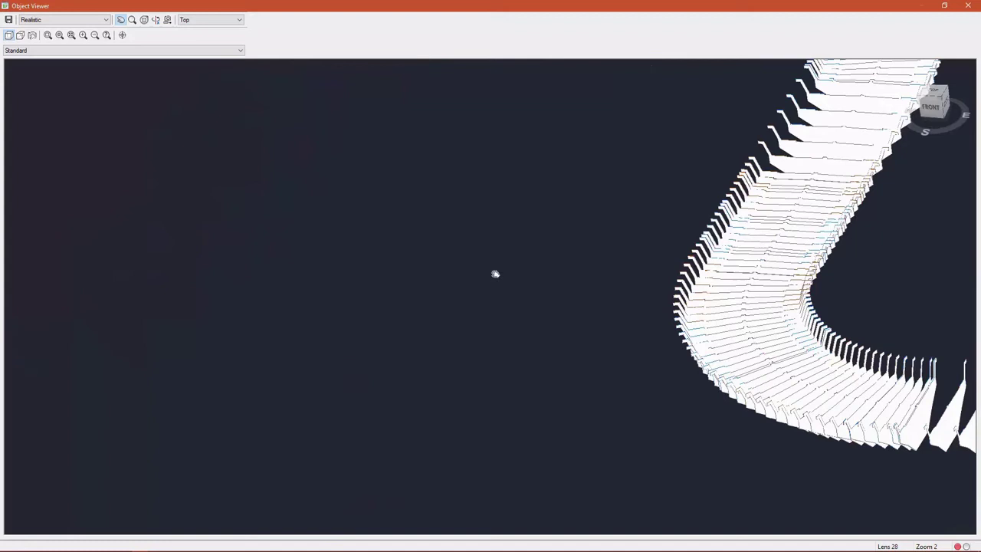
# - Examine the corridor's bend and the straight stretch beyond it in the 3D preview, then close the Object Viewer
pyautogui.moveTo(488, 266); pyautogui.dragTo(175, 205)
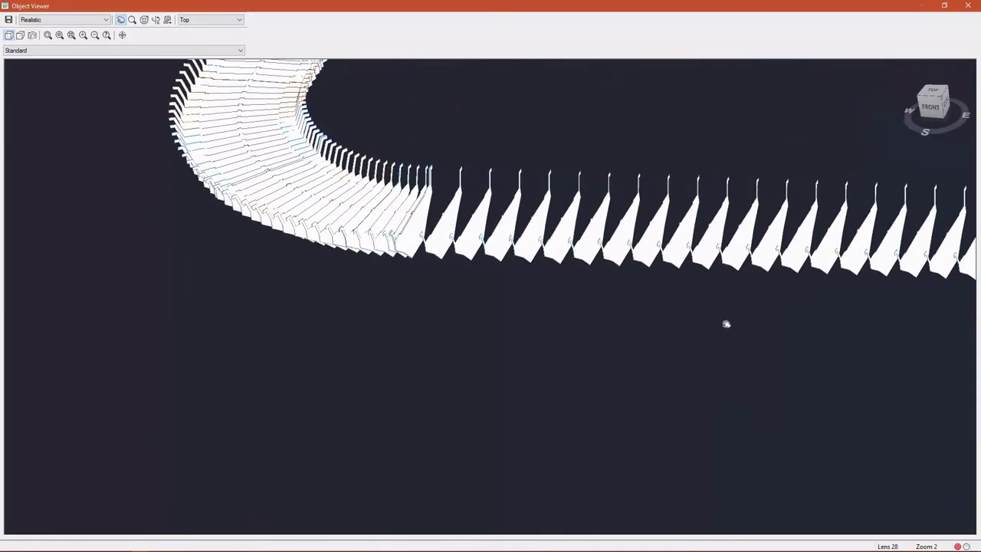
pyautogui.moveTo(524, 315); pyautogui.dragTo(463, 315)
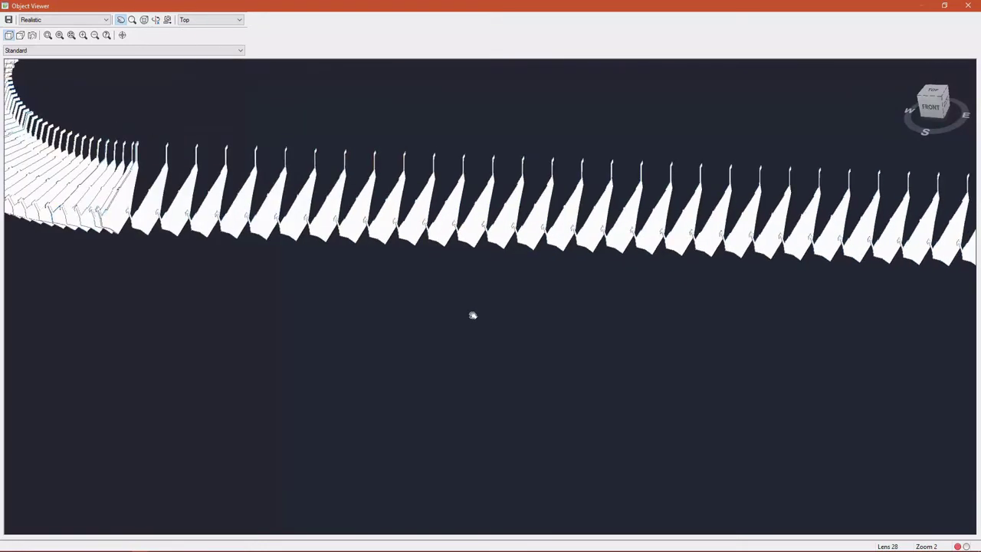
pyautogui.rightClick(473, 315)
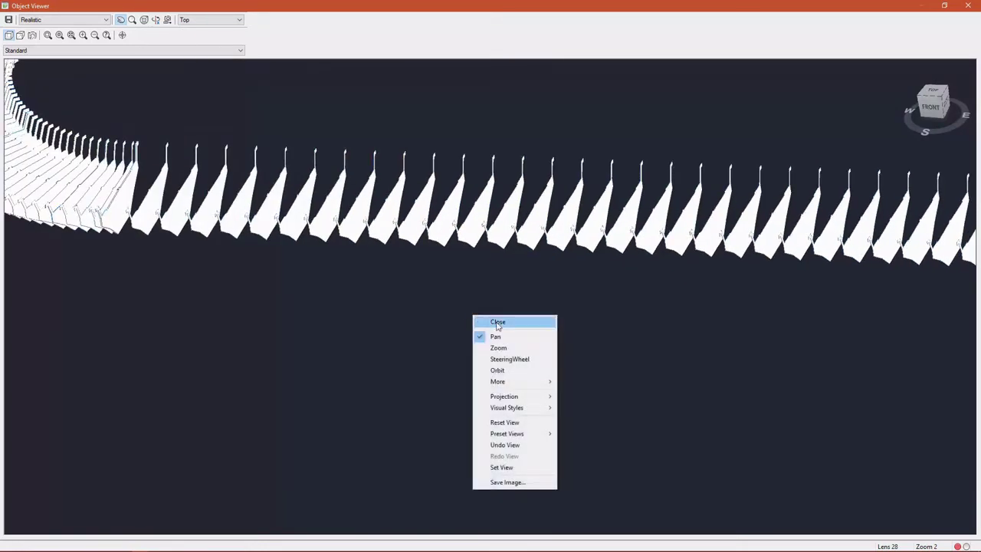
pyautogui.click(494, 322)
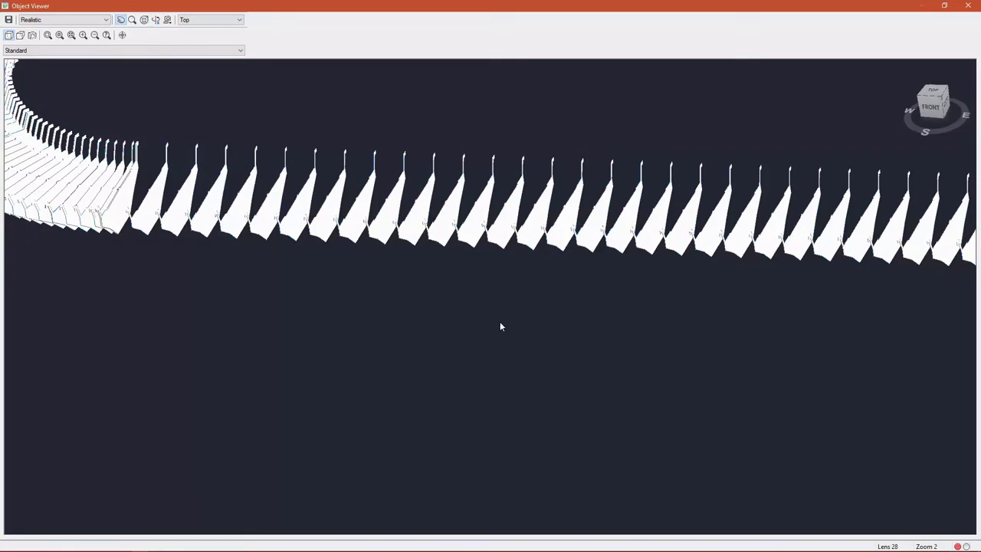
# - Change the assembly of the Maurits Corridor's last region, from station 0+525 to the end, to Road Section
pyautogui.scroll(-2, 551, 229)
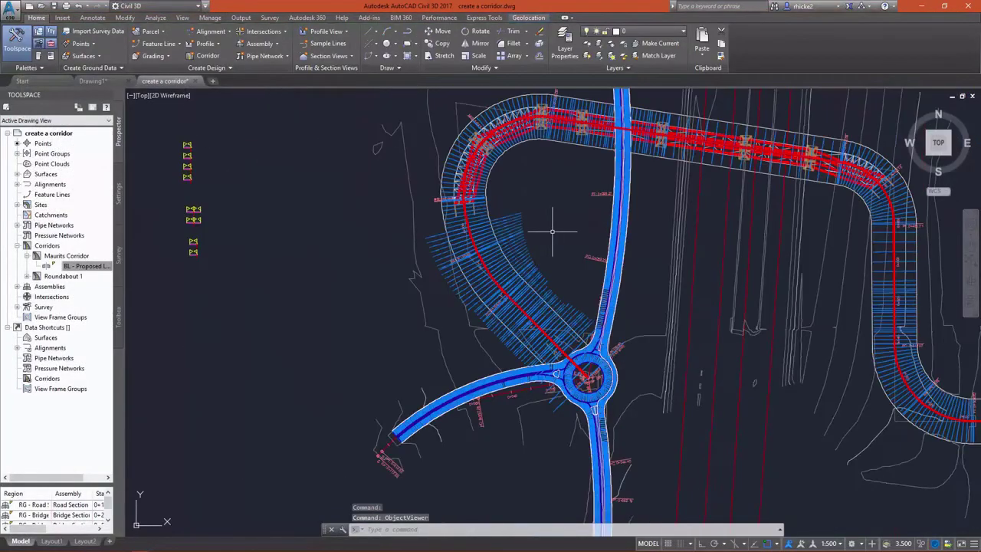
pyautogui.scroll(-1, 633, 180)
pyautogui.scroll(4, 873, 320)
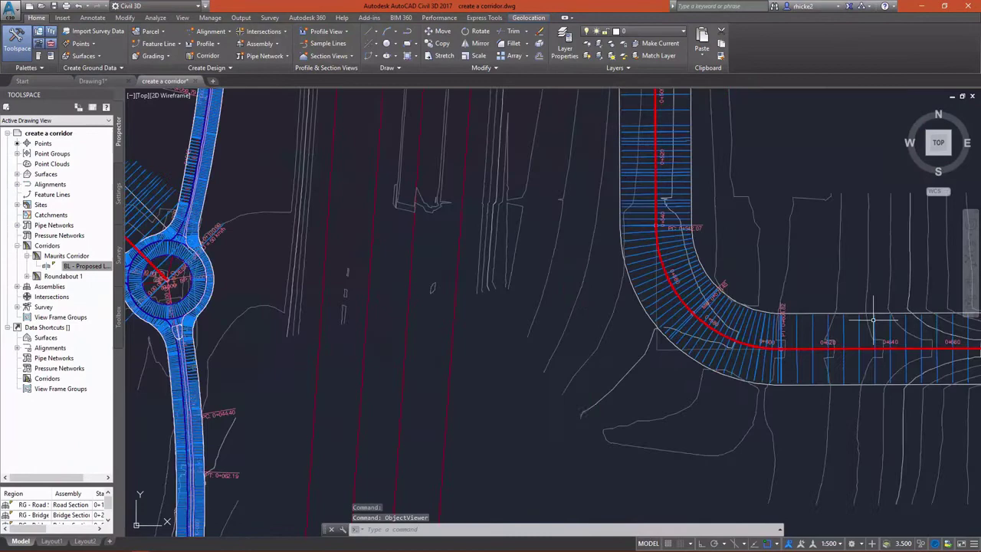
pyautogui.click(860, 328)
pyautogui.rightClick(860, 329)
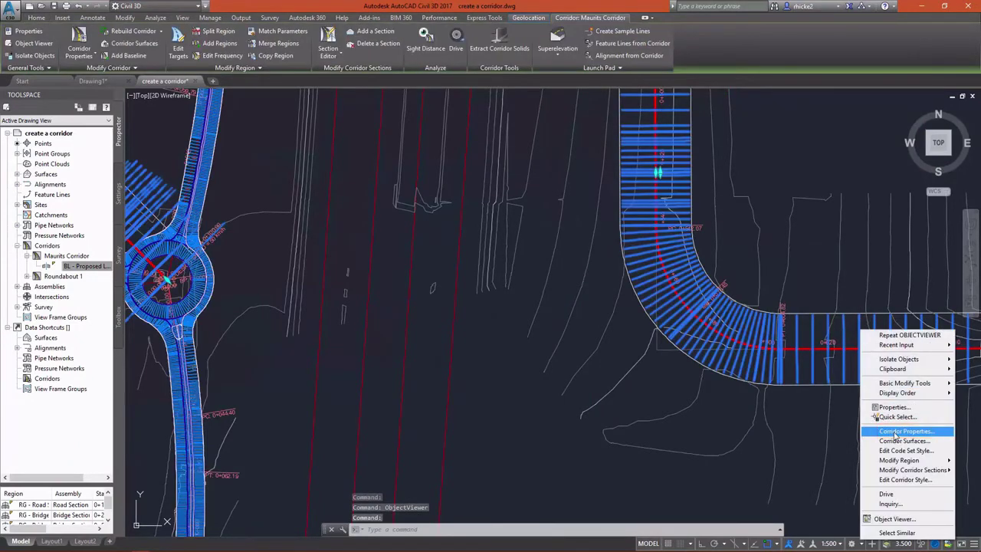
pyautogui.click(893, 431)
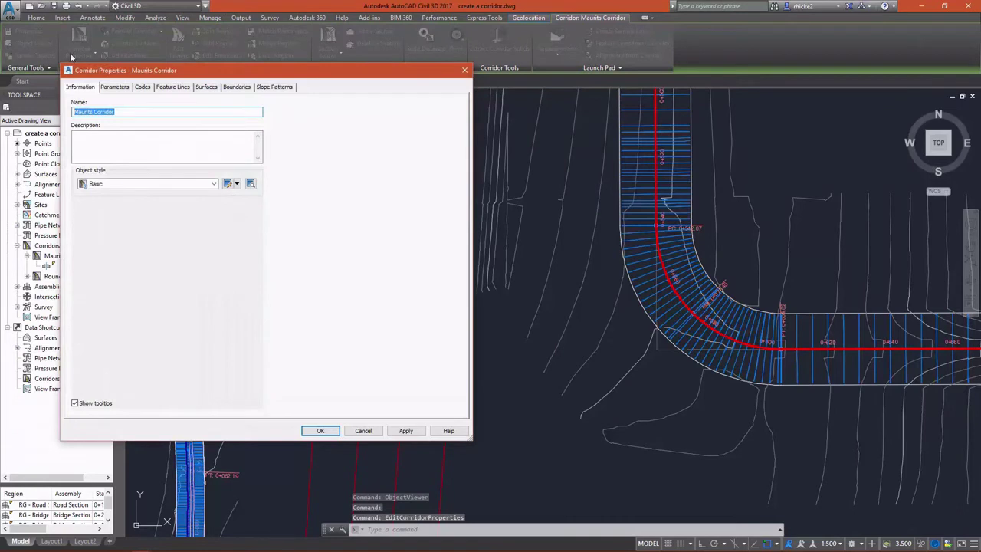
pyautogui.click(116, 89)
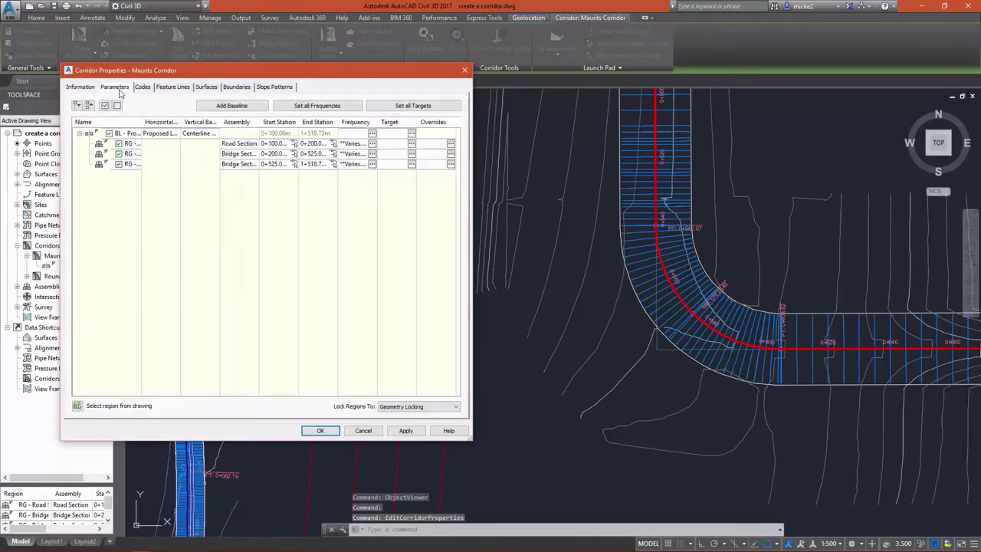
pyautogui.click(230, 164)
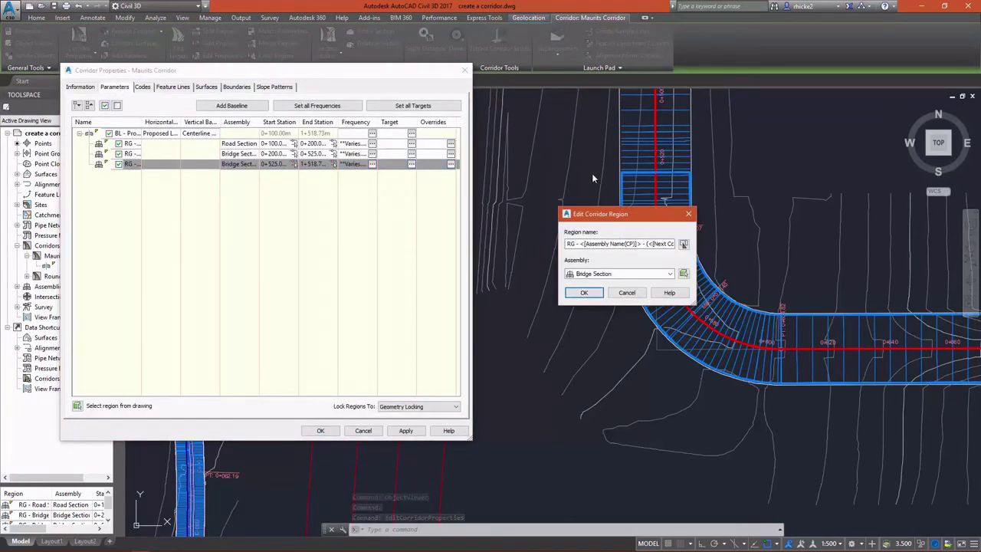
pyautogui.click(604, 273)
pyautogui.click(604, 278)
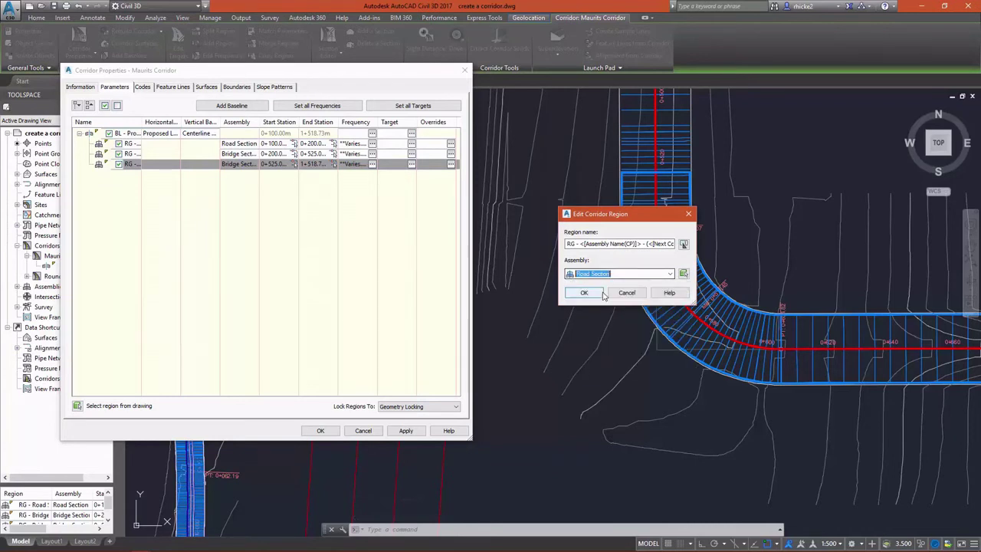
pyautogui.press('Down')
pyautogui.click(583, 292)
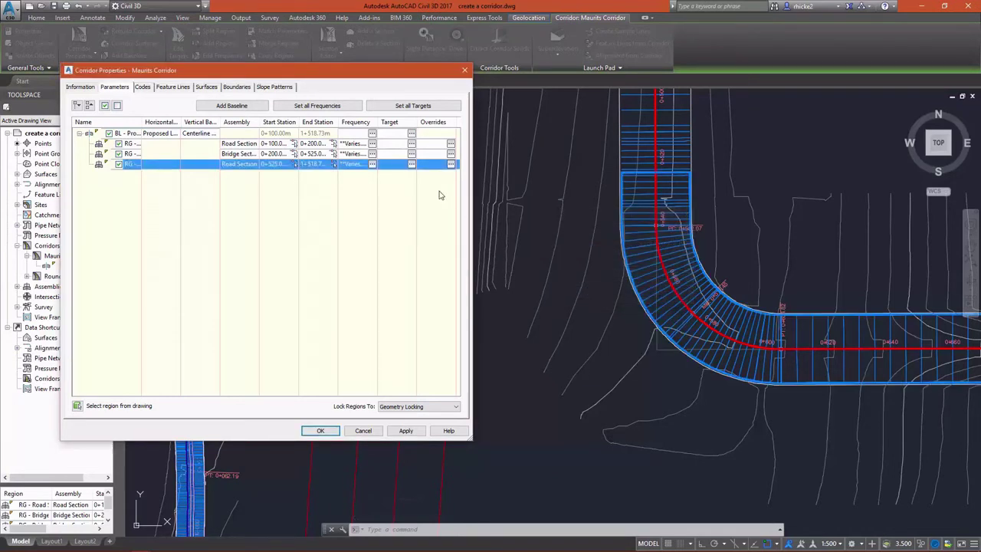
# - Set every surface target of the baseline to Composite Surface, including the last region's, and accept the properties with a corridor rebuild
pyautogui.click(411, 135)
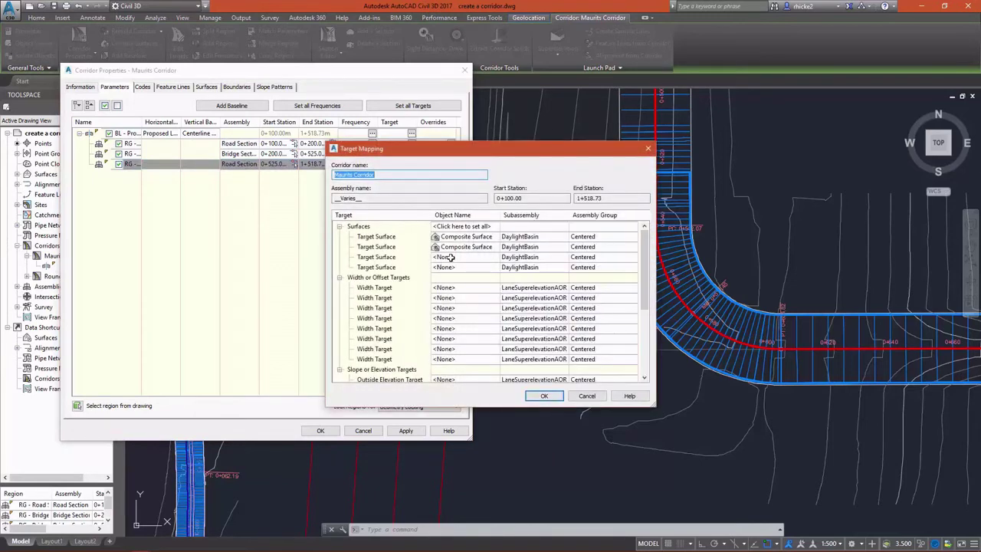
pyautogui.click(456, 227)
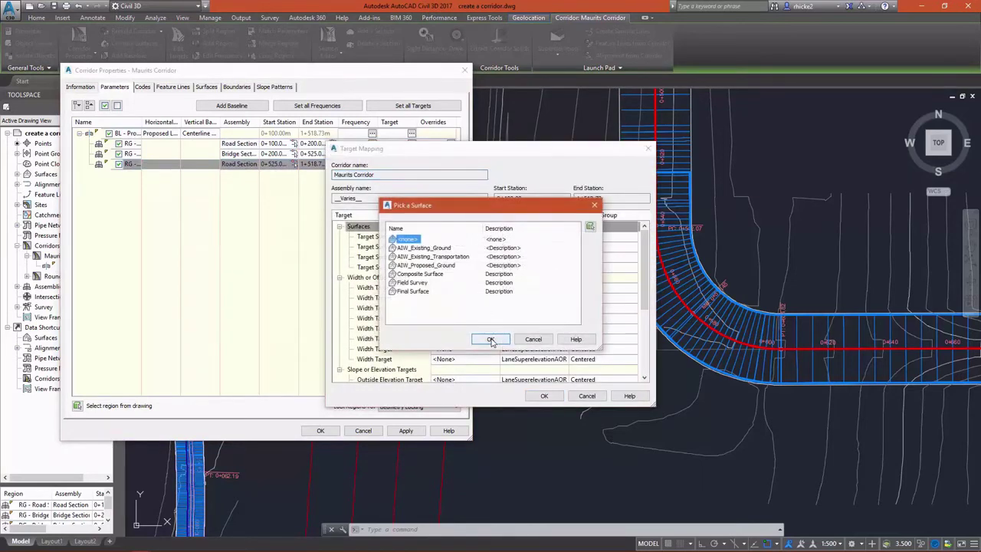
pyautogui.click(419, 275)
pyautogui.click(490, 338)
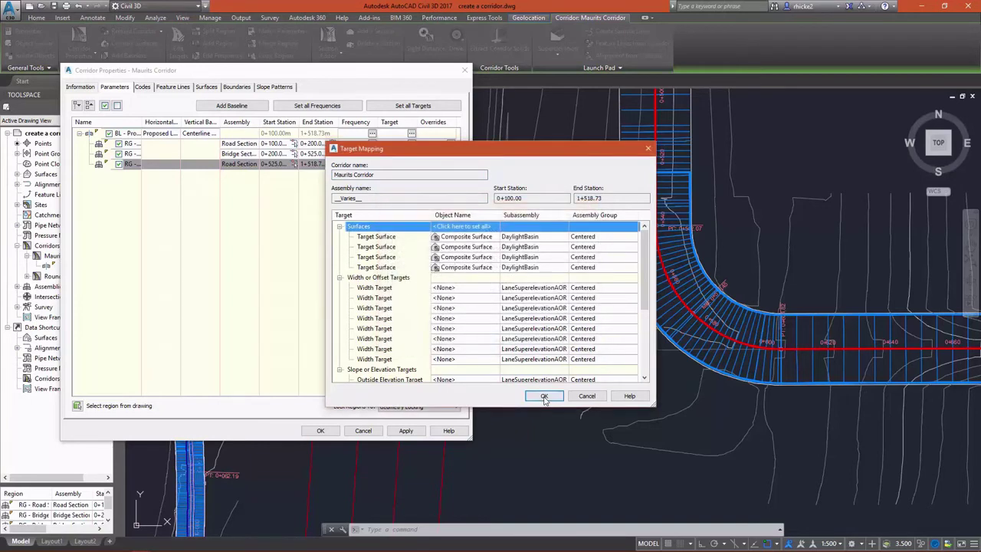
pyautogui.click(544, 395)
pyautogui.click(321, 431)
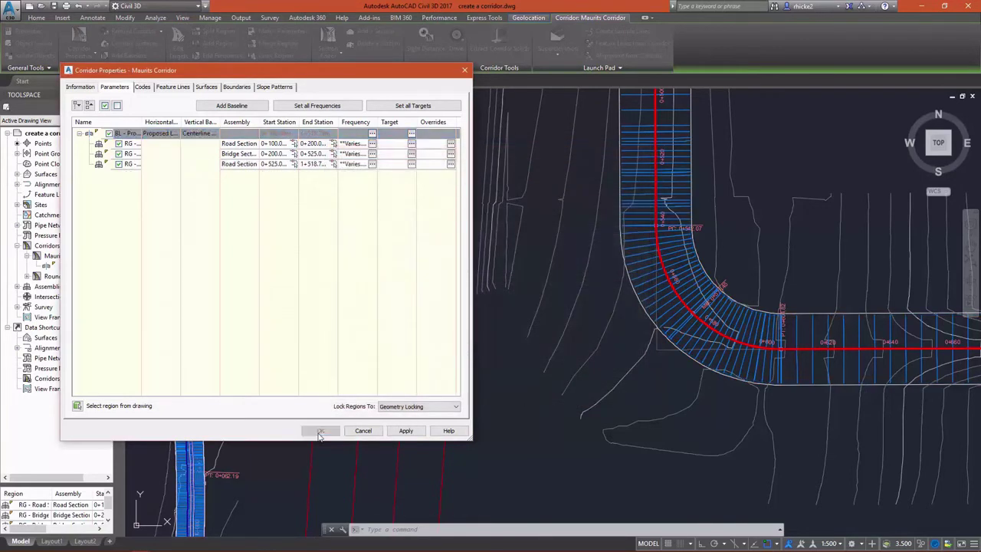
pyautogui.click(441, 253)
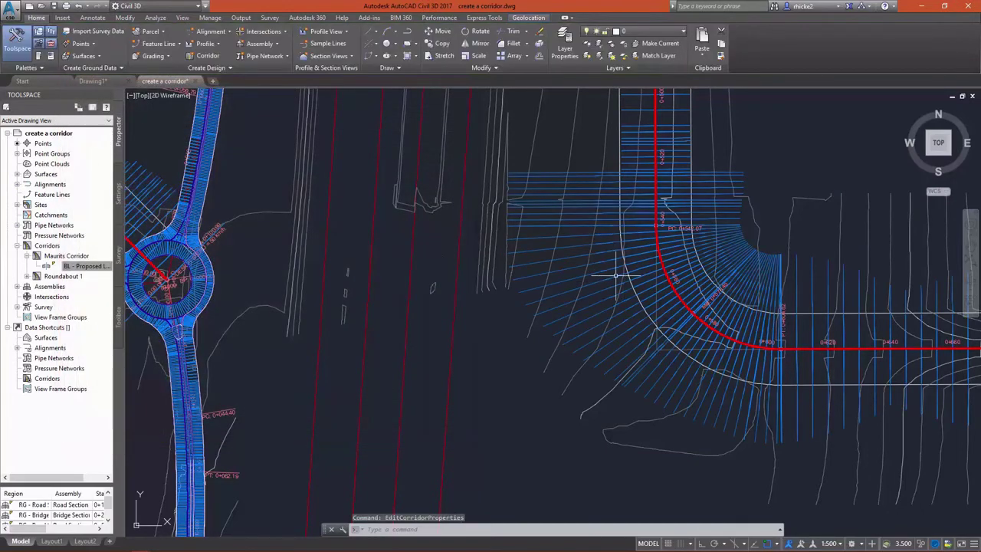
# - Examine the rebuilt corridor in plan over its full length and at the bend after the bridge section
pyautogui.scroll(-2, 584, 266)
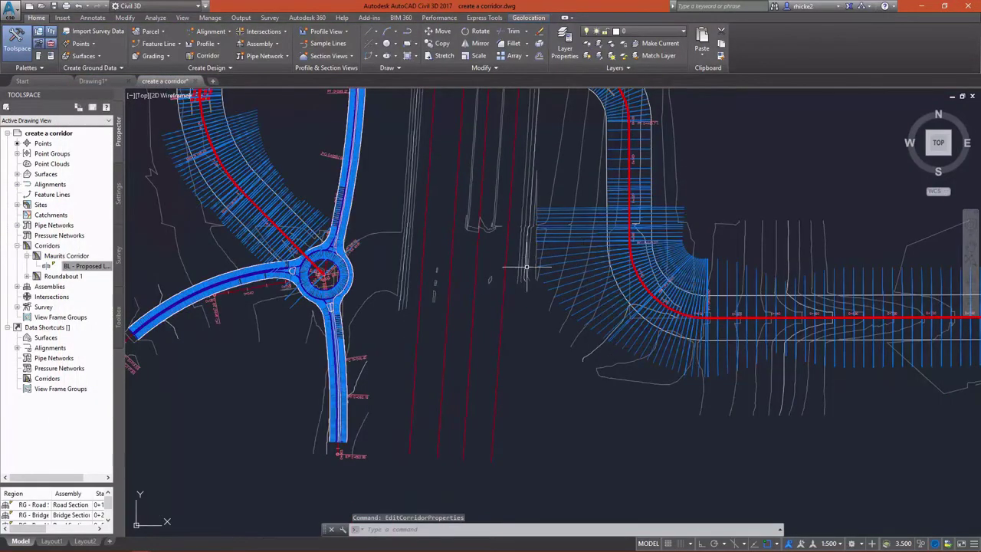
pyautogui.scroll(-5, 526, 301)
pyautogui.scroll(-2, 527, 301)
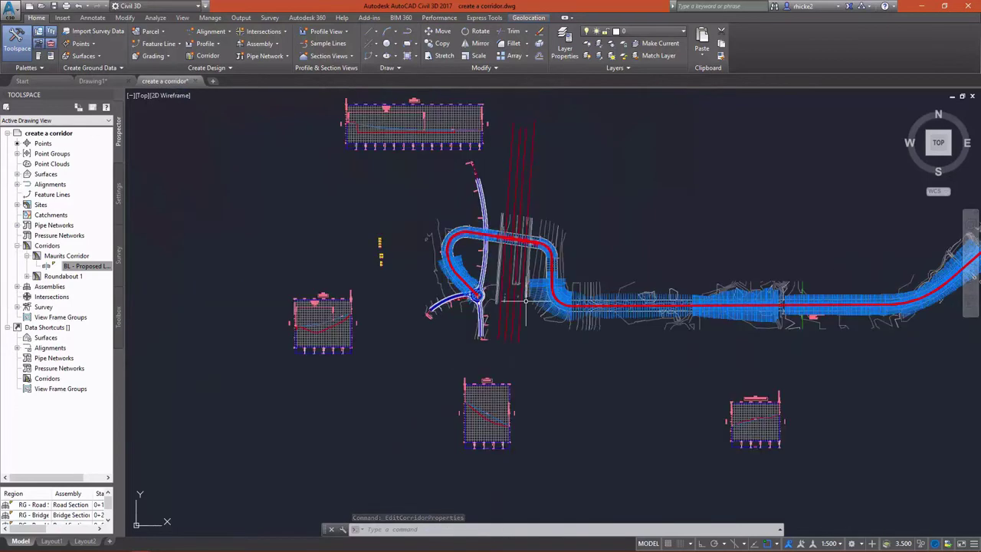
pyautogui.scroll(-2, 732, 314)
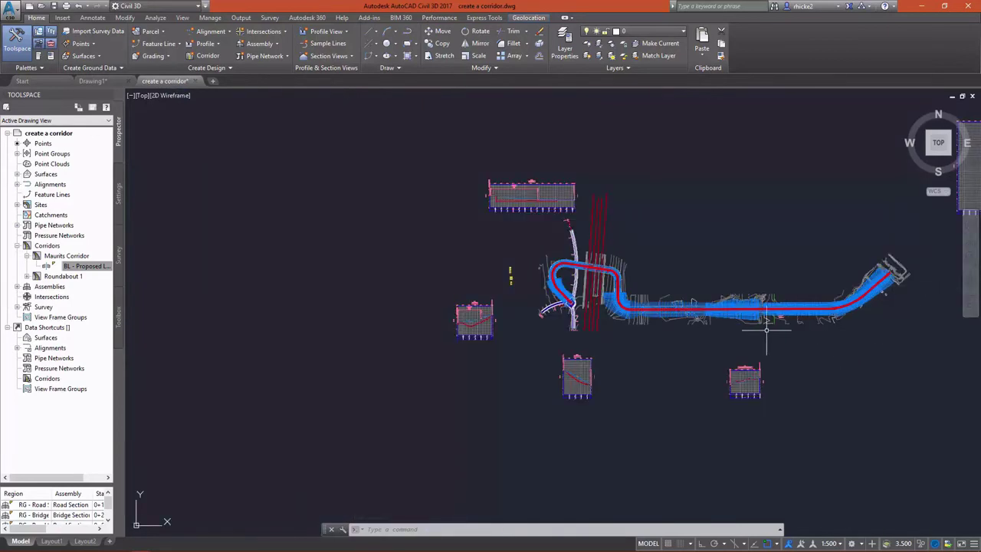
pyautogui.scroll(2, 766, 326)
pyautogui.scroll(3, 567, 337)
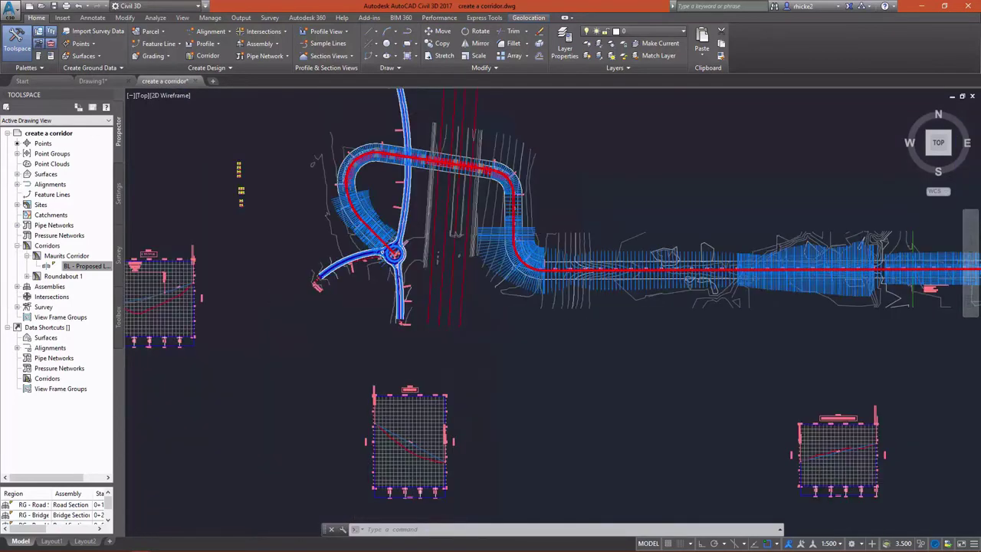
pyautogui.scroll(2, 481, 268)
pyautogui.scroll(2, 481, 268)
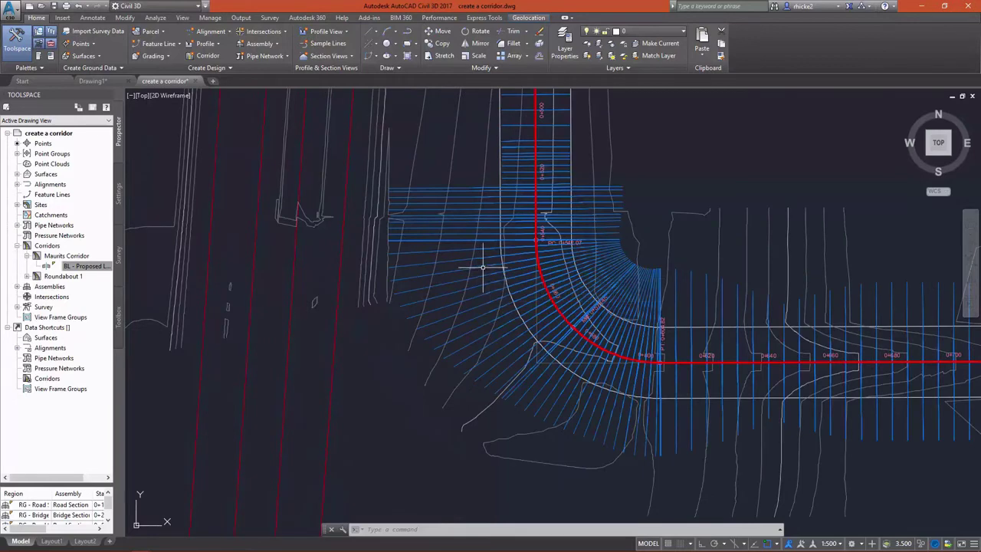
# - View the corridor in the Object Viewer with the Shaded with edges style, inspect the daylight slopes around the bend, and close it
pyautogui.click(485, 268)
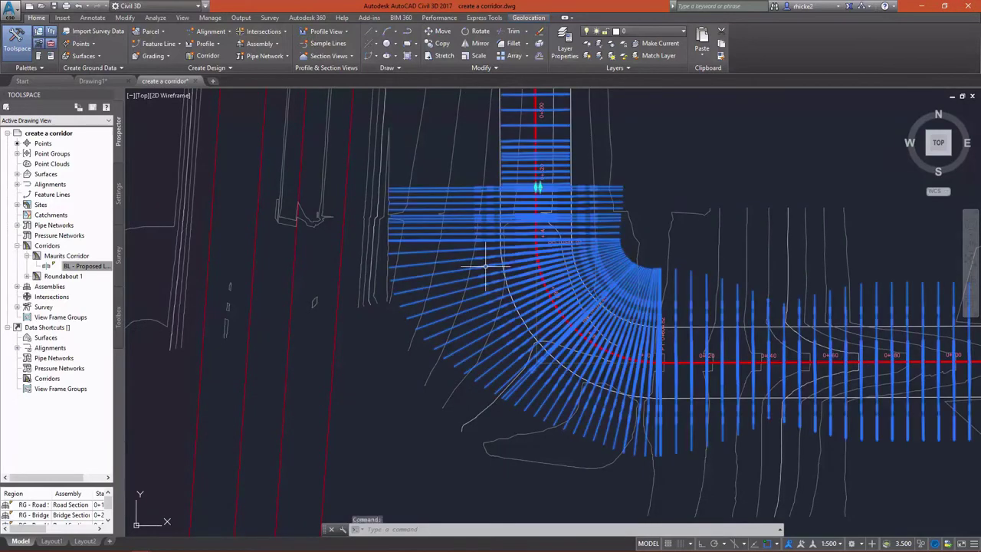
pyautogui.rightClick(485, 267)
pyautogui.click(506, 457)
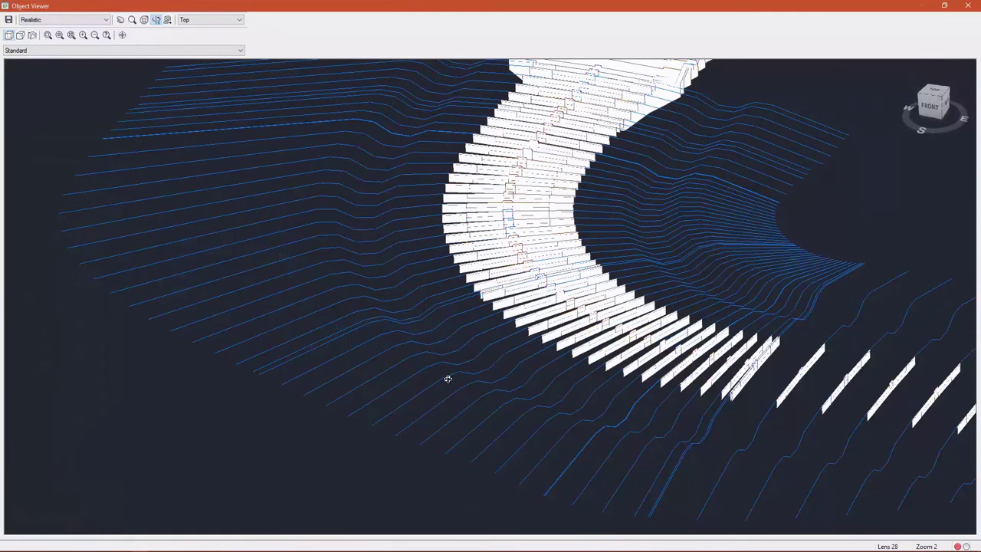
pyautogui.click(57, 21)
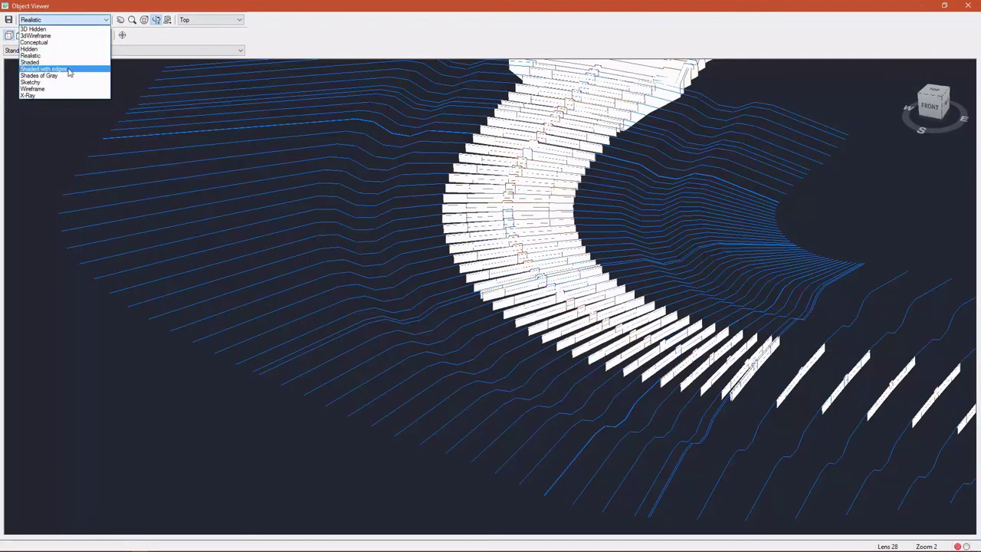
pyautogui.click(70, 70)
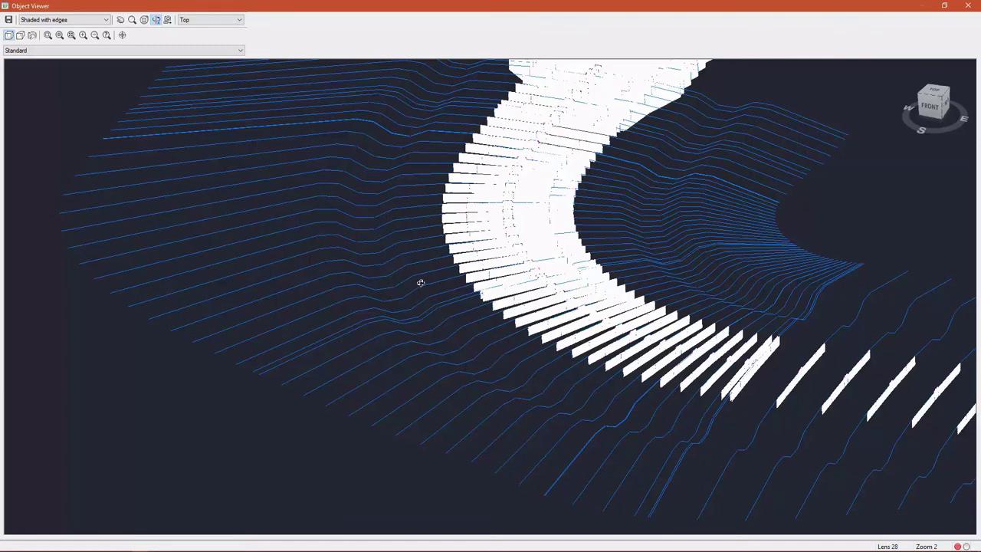
pyautogui.moveTo(422, 283); pyautogui.dragTo(418, 281)
pyautogui.rightClick(418, 280)
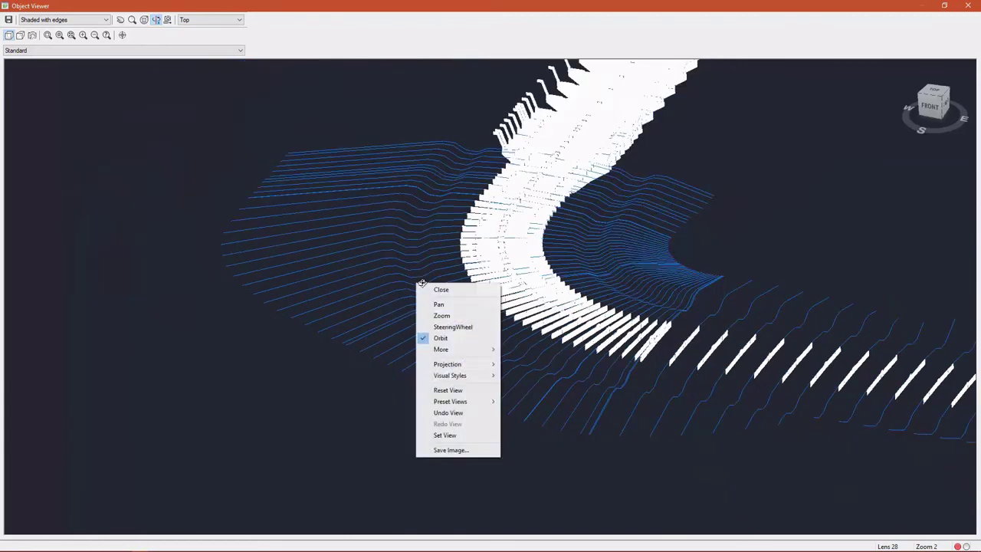
pyautogui.click(443, 291)
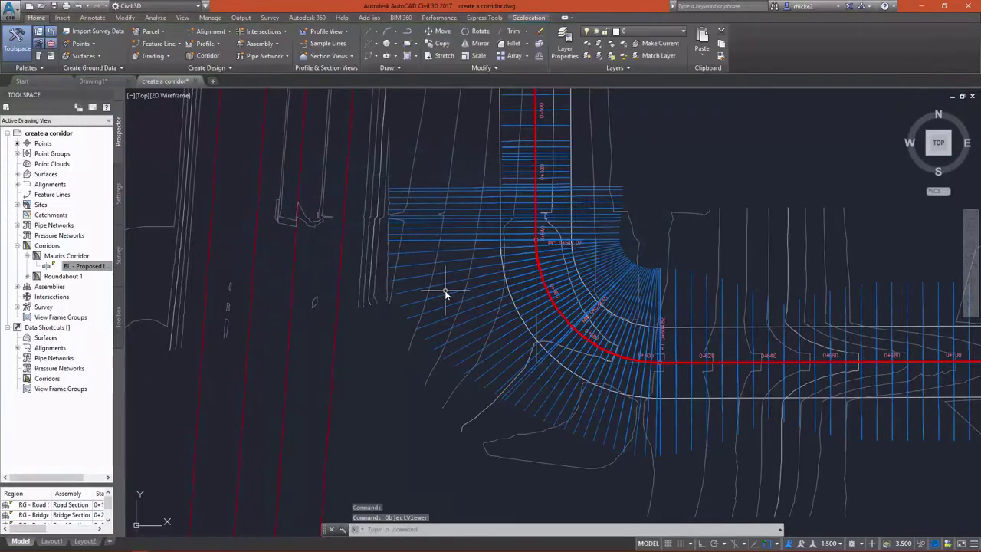
# - Examine in plan how the start of the Maurits Corridor meets the roundabout, between the roundabout centre and station 0+160
pyautogui.scroll(-4, 476, 269)
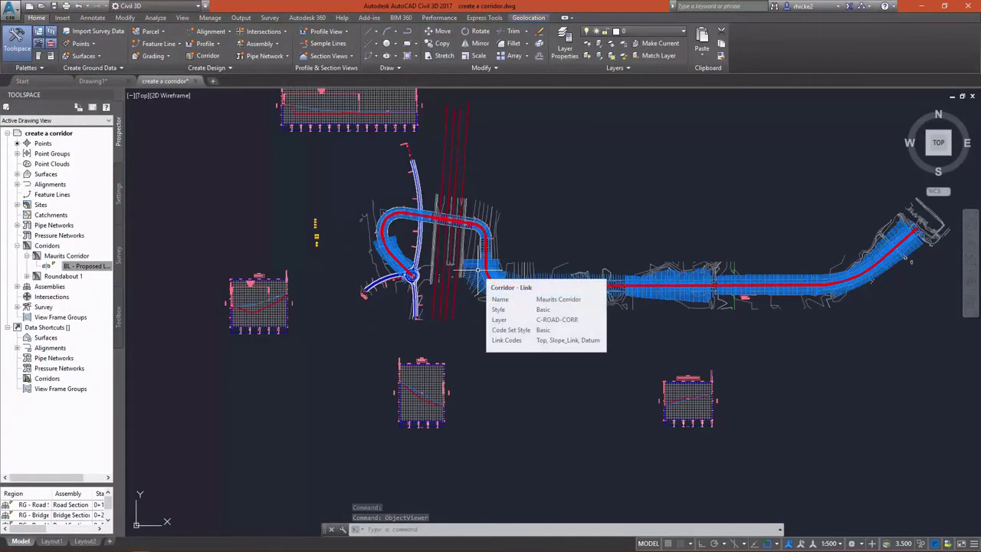
pyautogui.scroll(-2, 516, 260)
pyautogui.scroll(8, 406, 268)
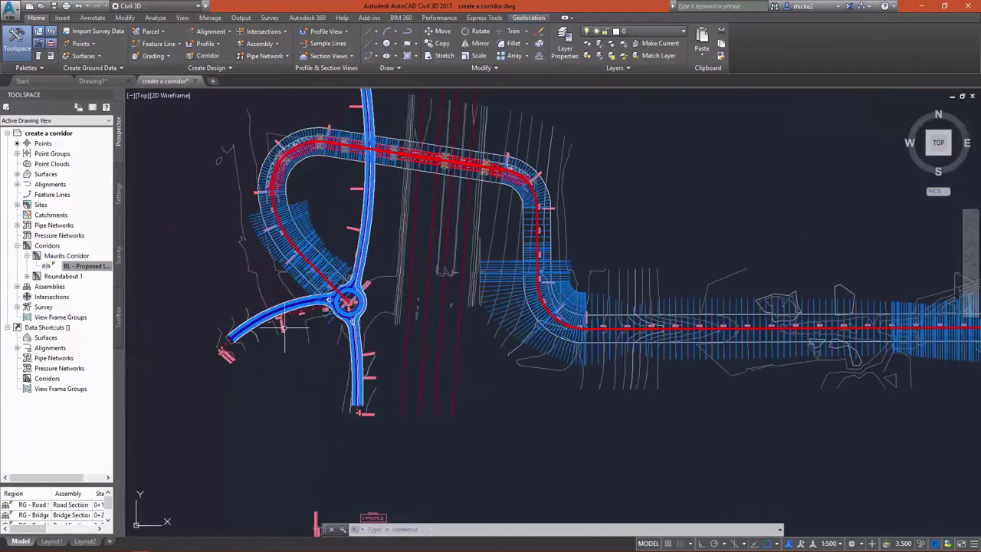
pyautogui.scroll(4, 345, 208)
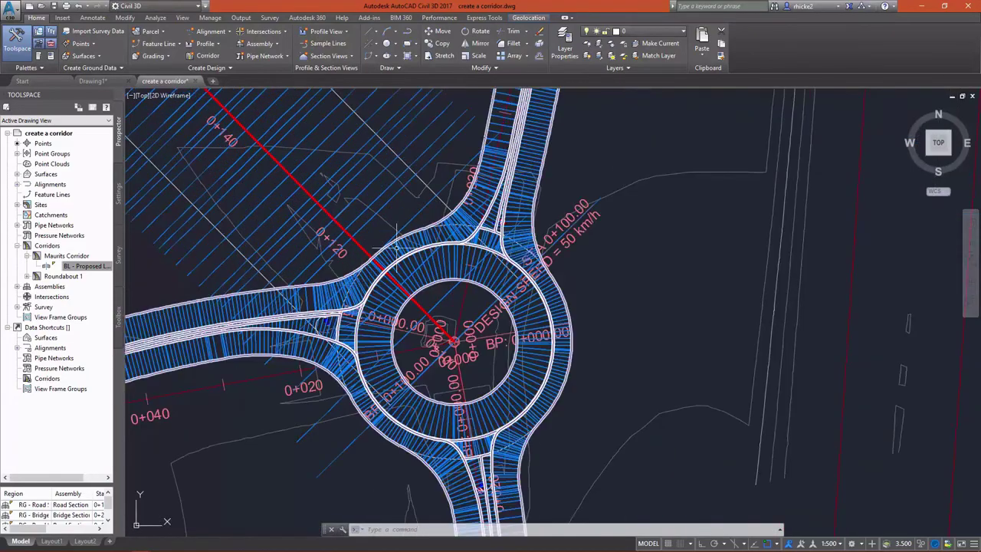
pyautogui.scroll(-2, 375, 226)
pyautogui.scroll(-2, 440, 306)
pyautogui.scroll(5, 324, 252)
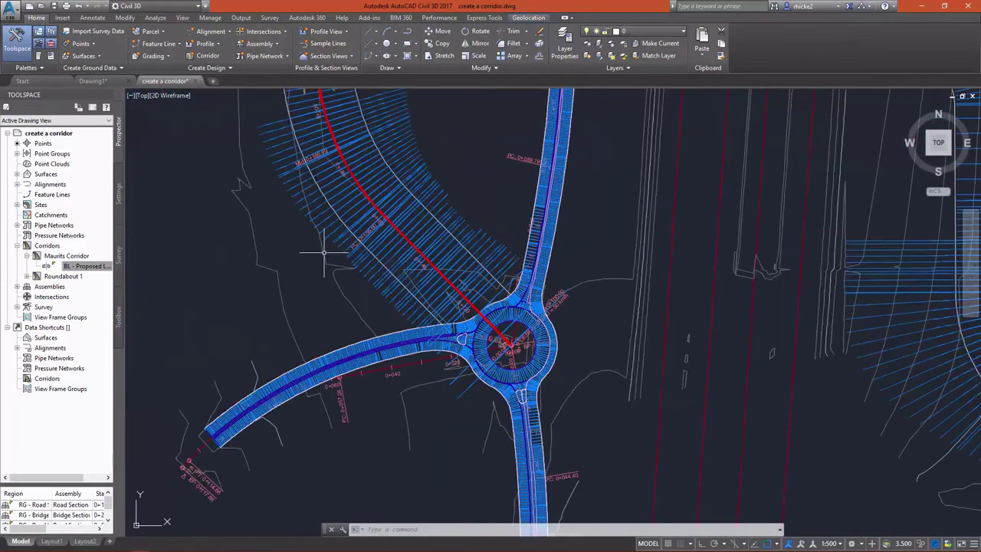
pyautogui.scroll(2, 390, 272)
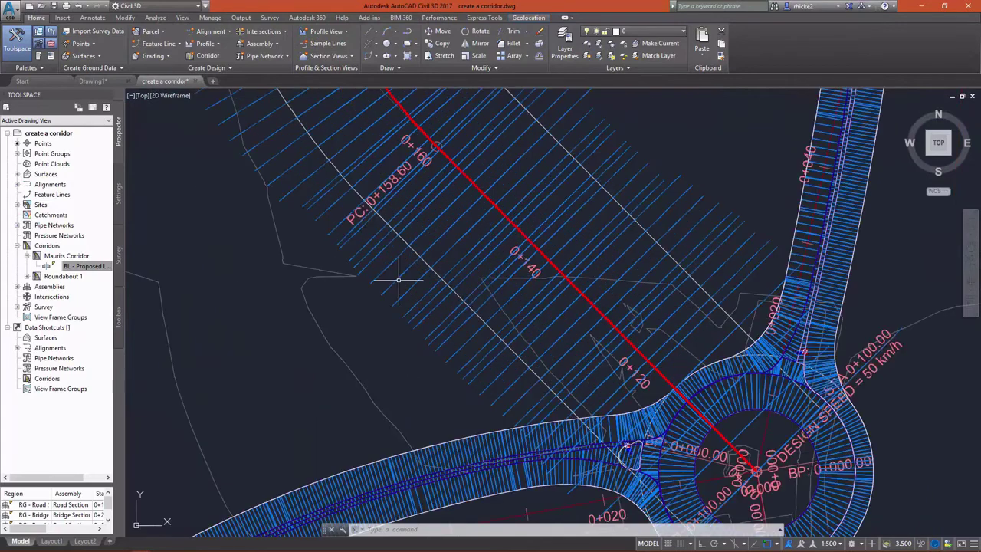
pyautogui.moveTo(406, 282)
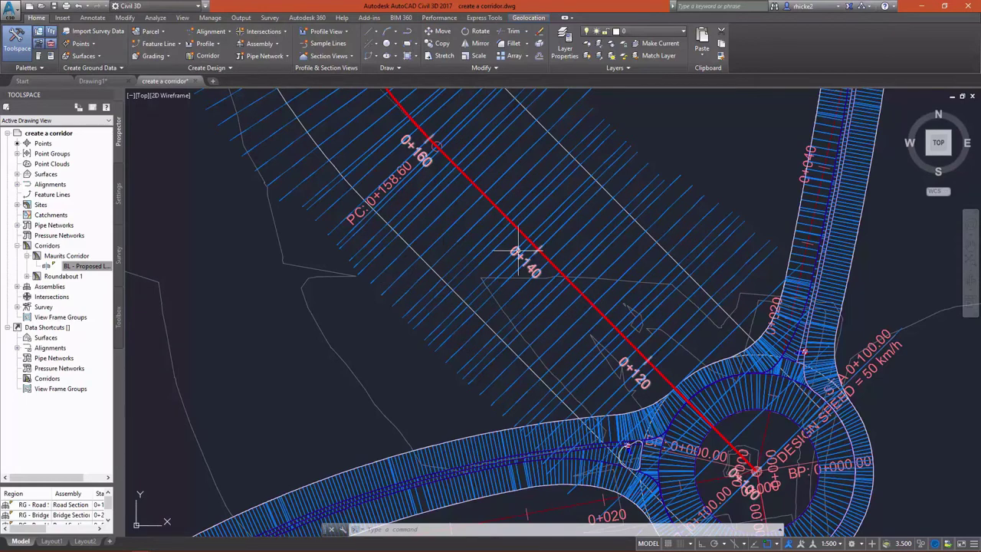
# - Set the start station of the Maurits Corridor's first Road Section region to 0+140.00 and accept the properties with a corridor rebuild
pyautogui.click(548, 221)
pyautogui.rightClick(546, 222)
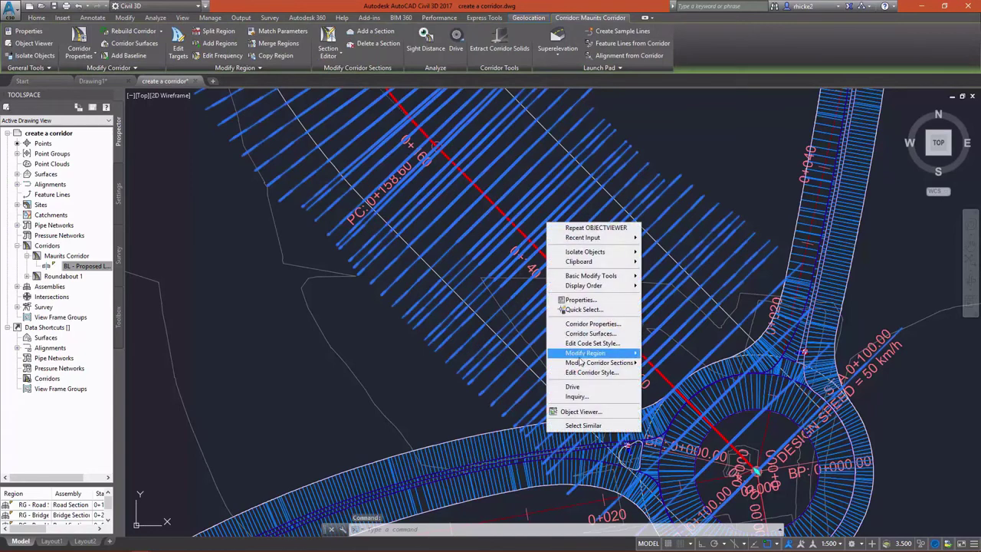
pyautogui.click(606, 324)
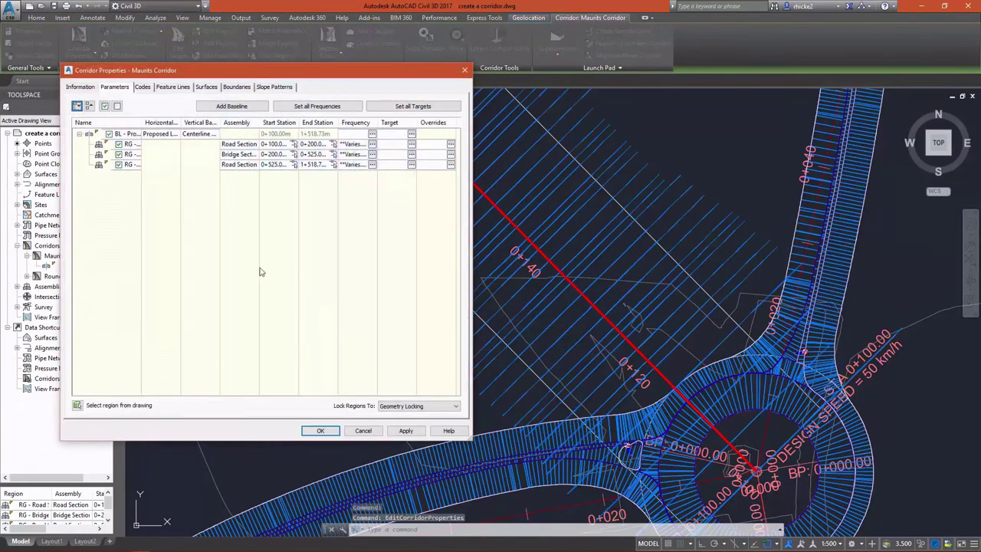
pyautogui.click(277, 144)
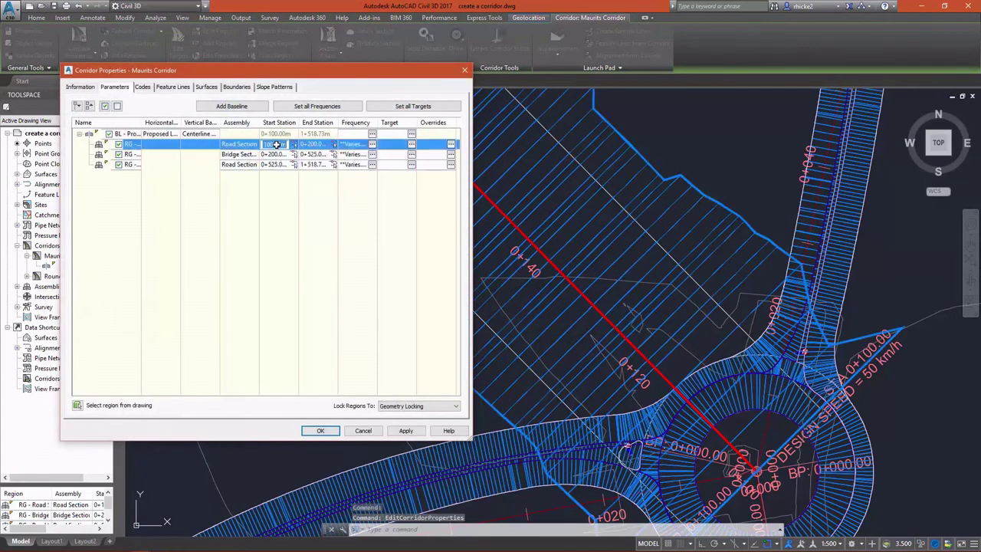
pyautogui.click(277, 144)
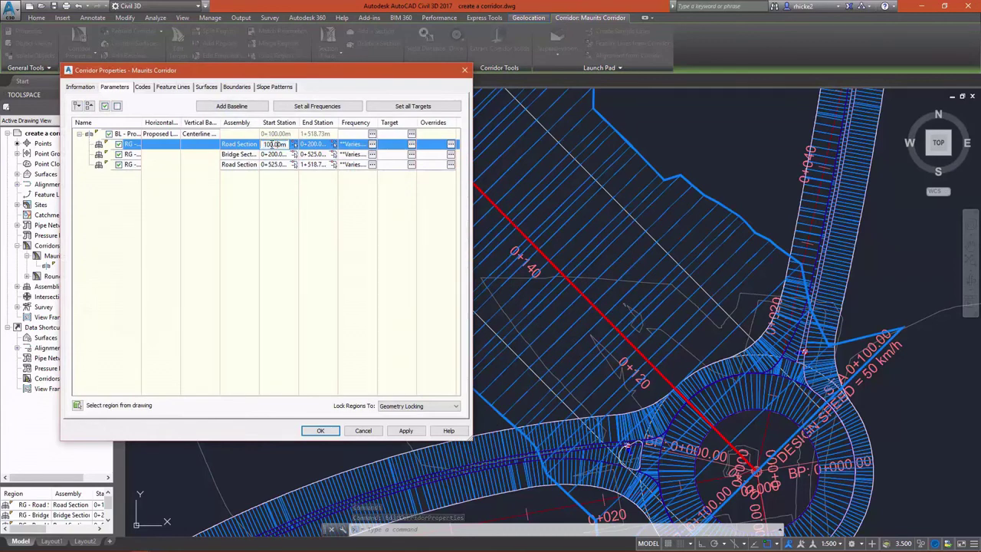
pyautogui.moveTo(273, 144); pyautogui.dragTo(263, 144)
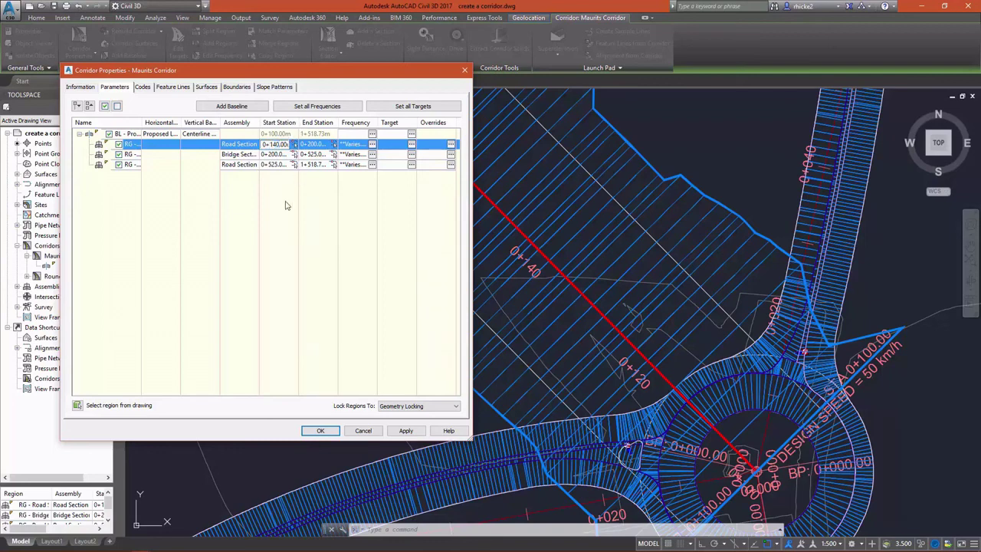
pyautogui.click(320, 430)
pyautogui.click(429, 259)
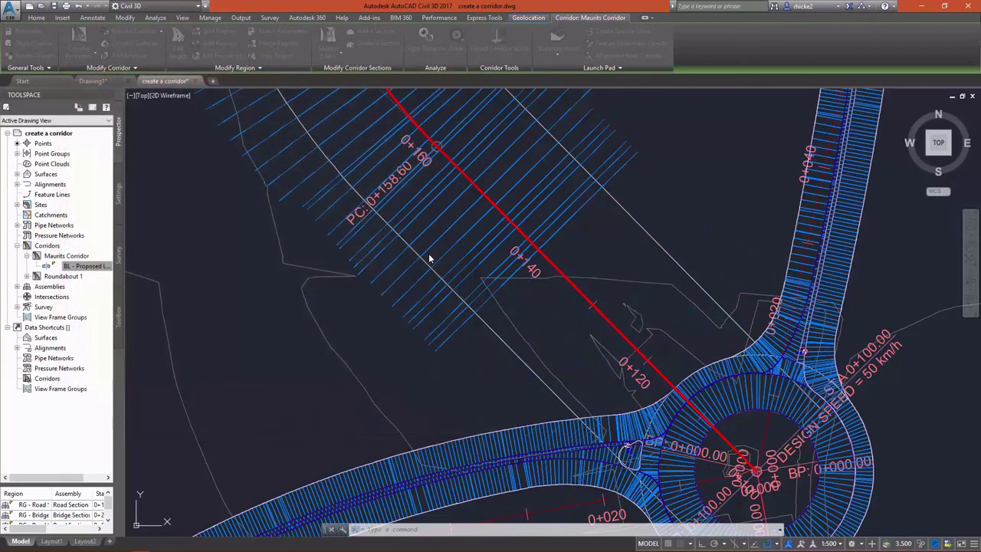
pyautogui.scroll(-3, 483, 291)
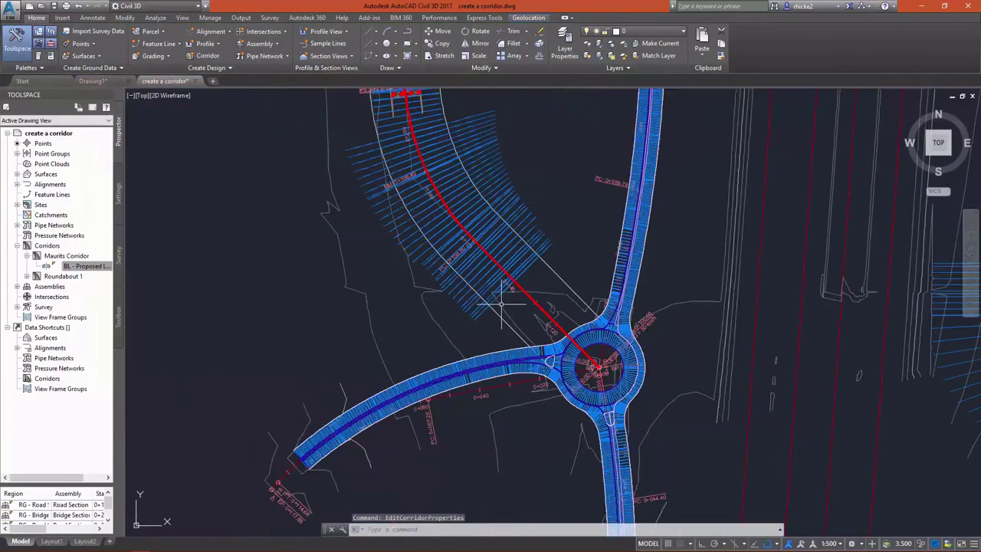
pyautogui.scroll(-2, 501, 307)
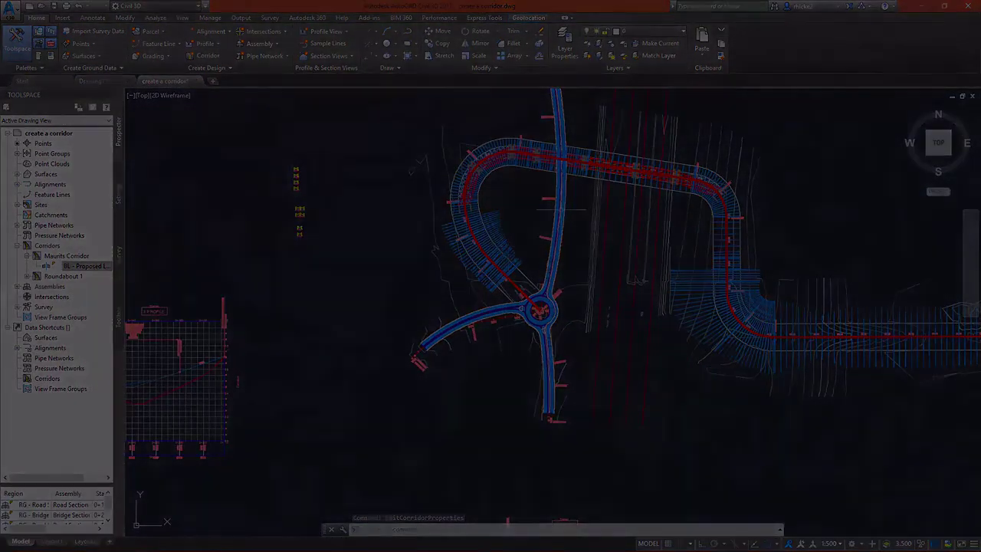